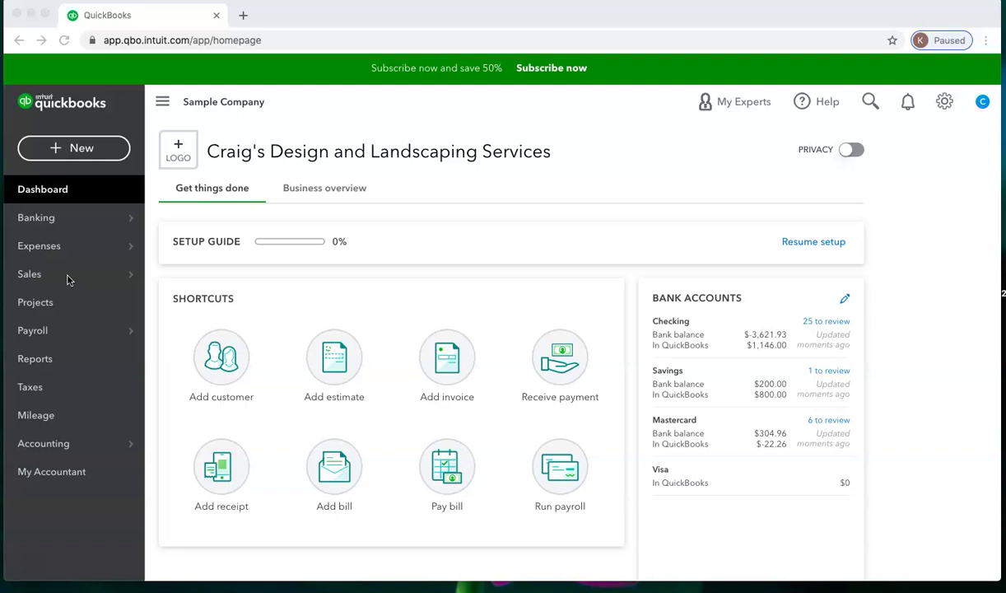
# Step: Go to the Customers list, then start and discard a statement for Amy's Bird Sanctuary
pyautogui.moveTo(59, 274)
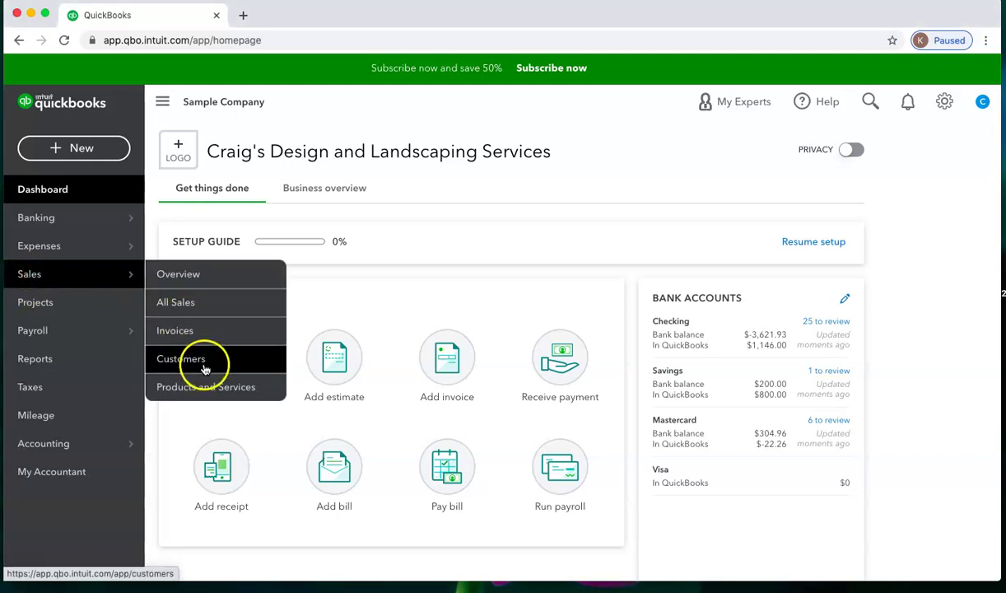
pyautogui.click(204, 367)
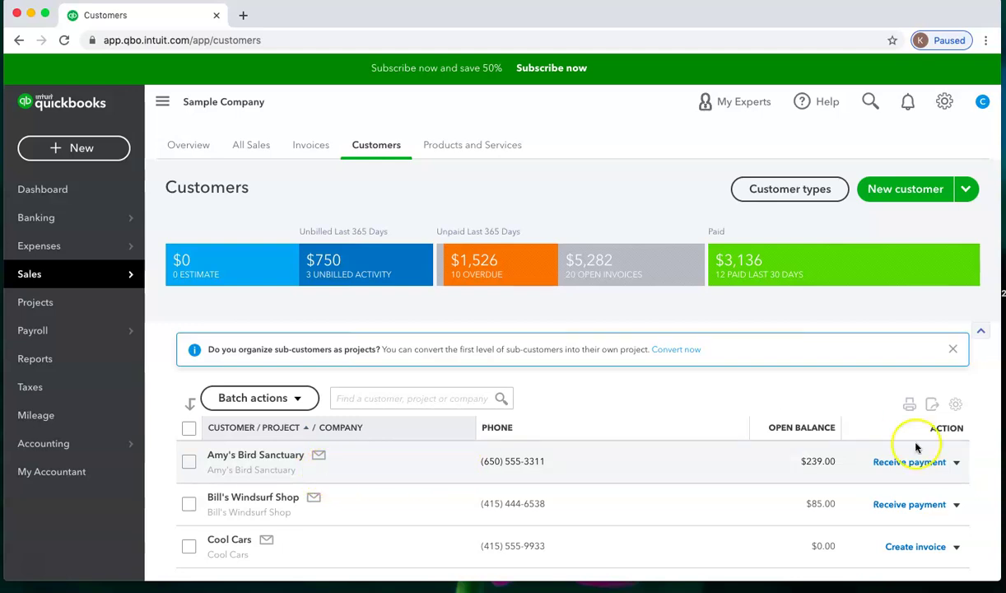
pyautogui.click(957, 464)
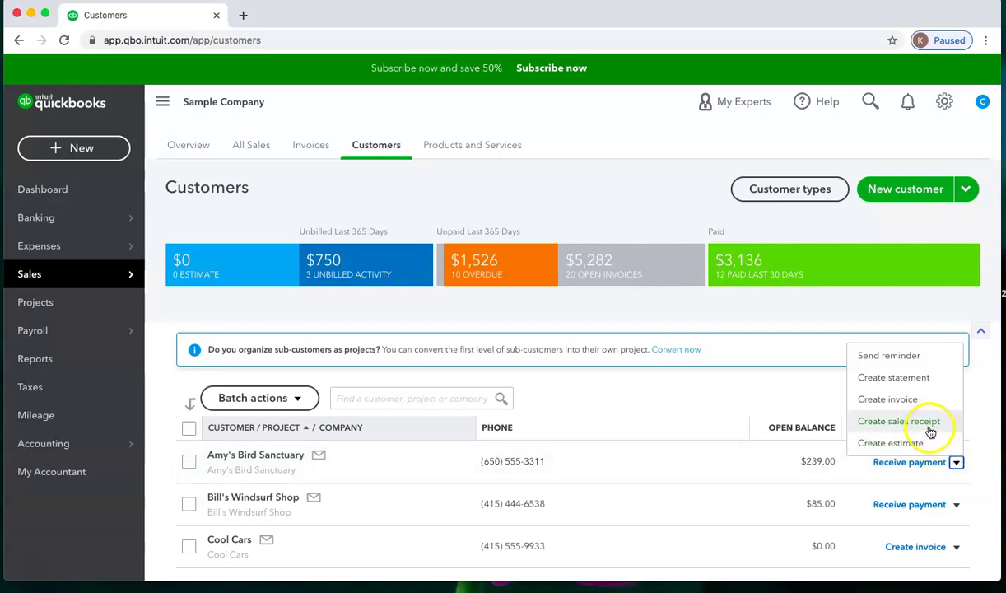
pyautogui.click(903, 379)
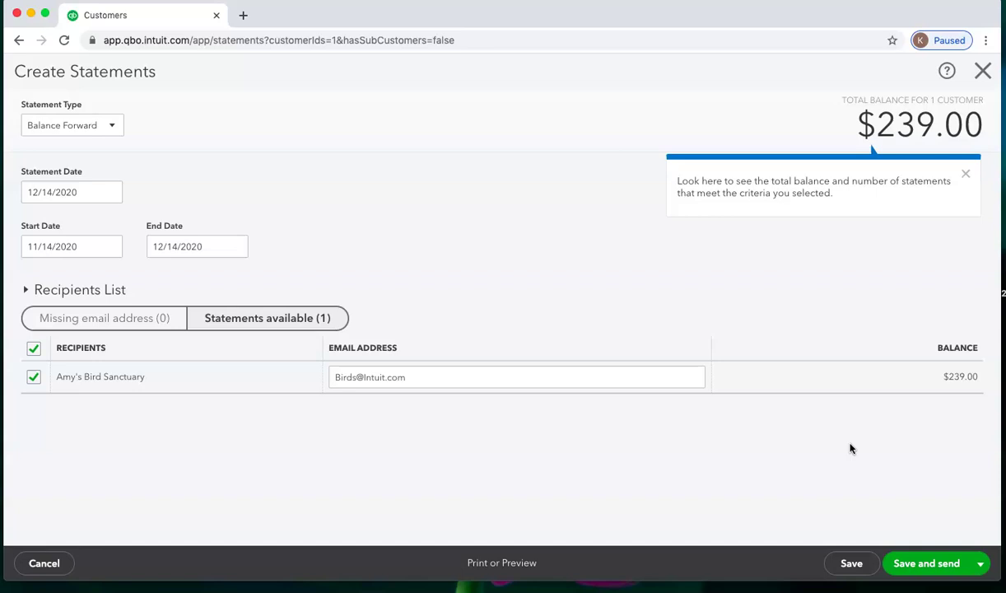
pyautogui.click(984, 72)
pyautogui.click(587, 338)
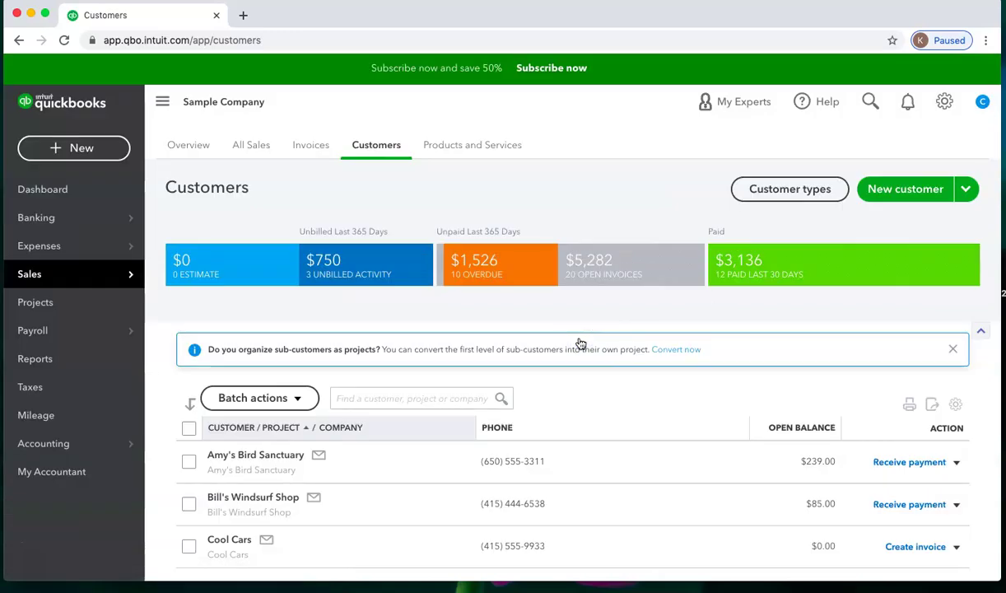
# Step: Create a new statement batch and review its 17 recipients totalling $5,281.52
pyautogui.click(88, 148)
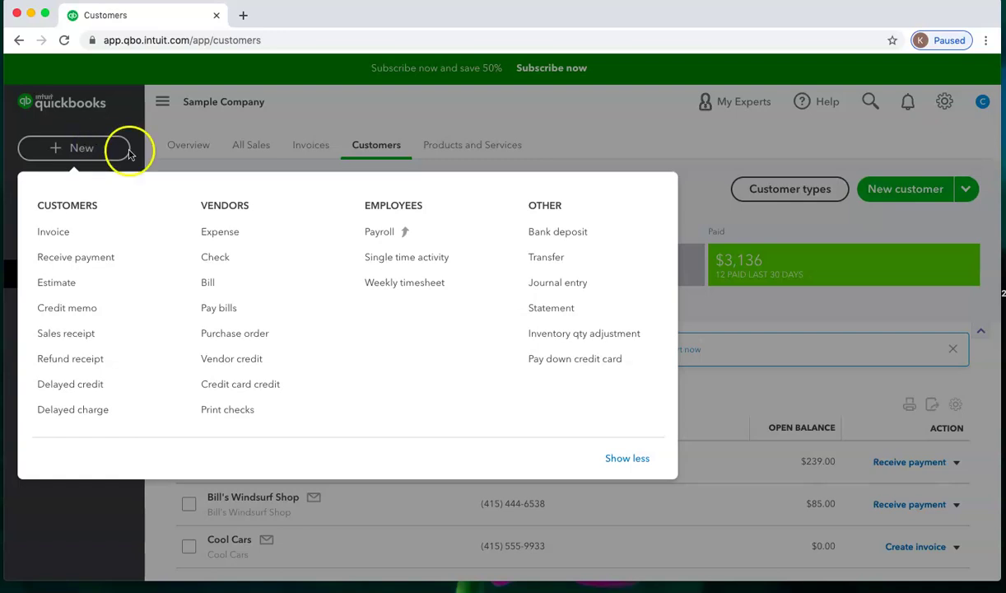
pyautogui.click(553, 308)
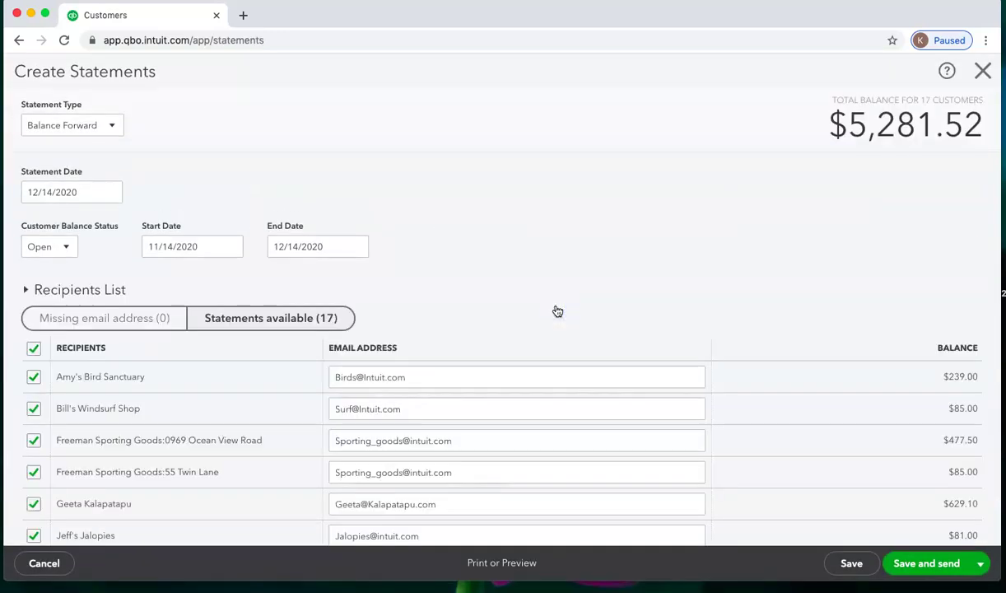
pyautogui.scroll(-10, 832, 269)
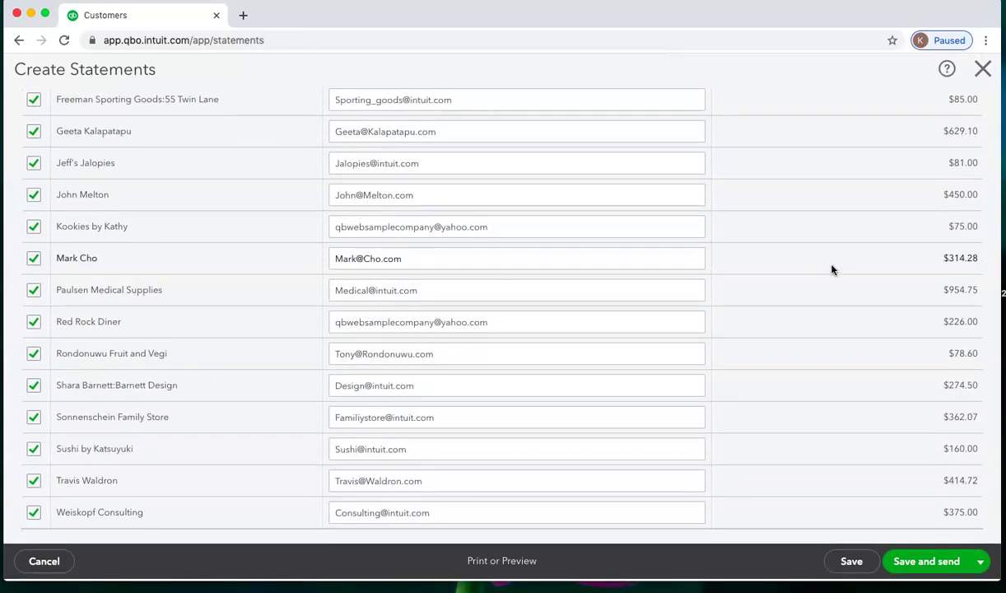
pyautogui.scroll(3, 831, 269)
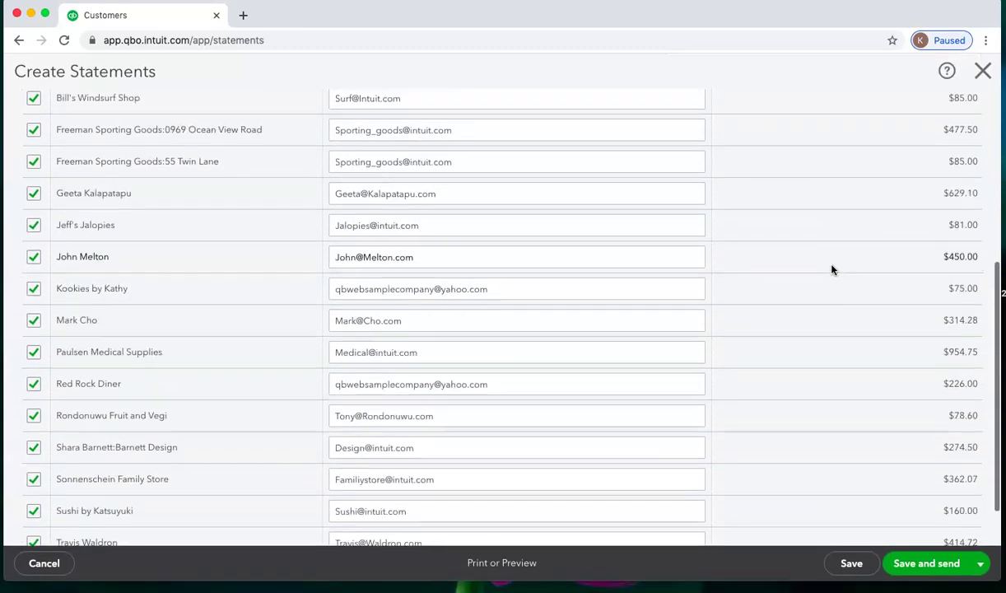
pyautogui.scroll(3, 831, 269)
pyautogui.scroll(-1, 832, 269)
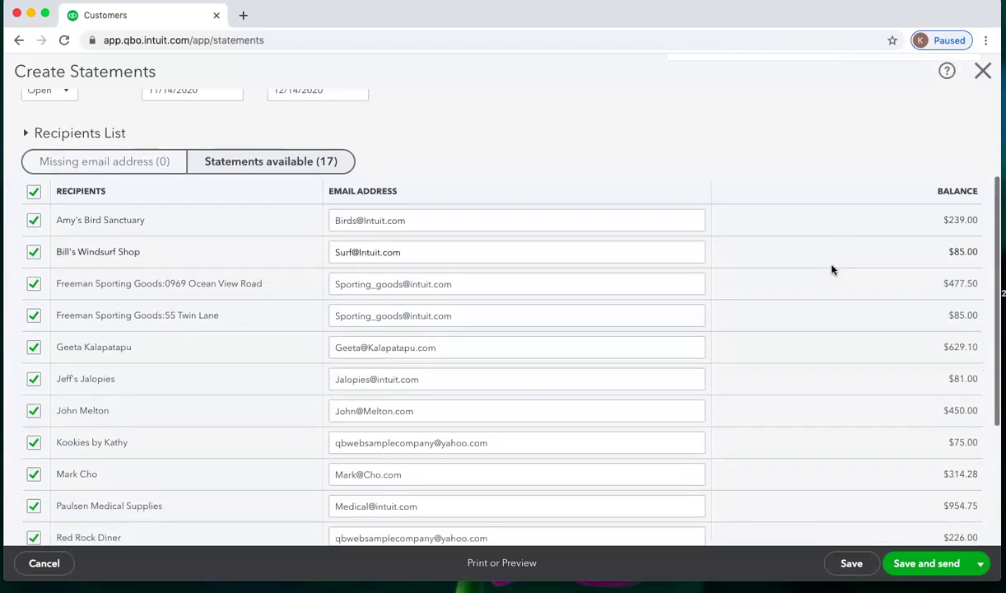
pyautogui.click(365, 258)
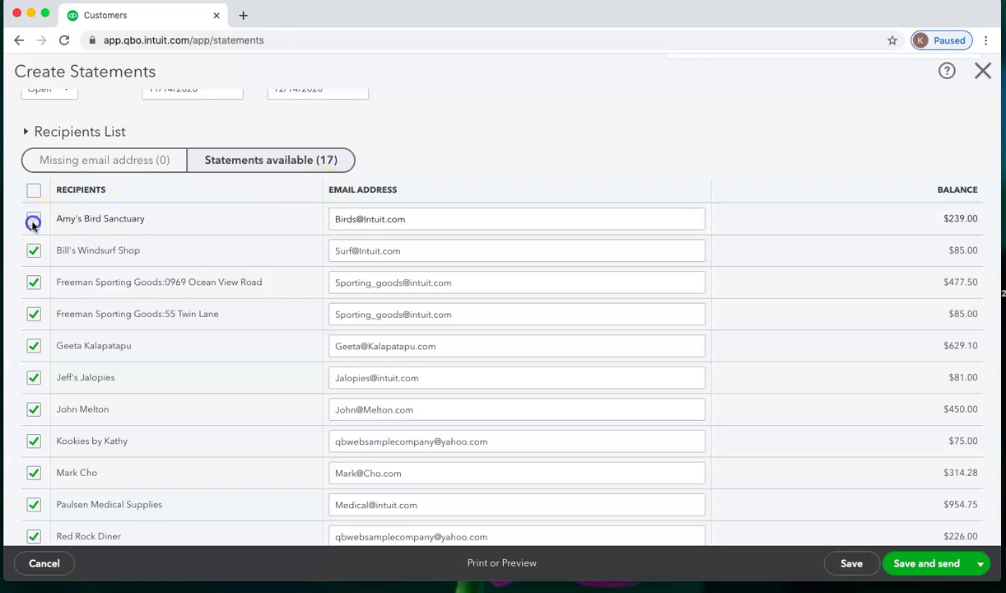
pyautogui.scroll(-4, 501, 303)
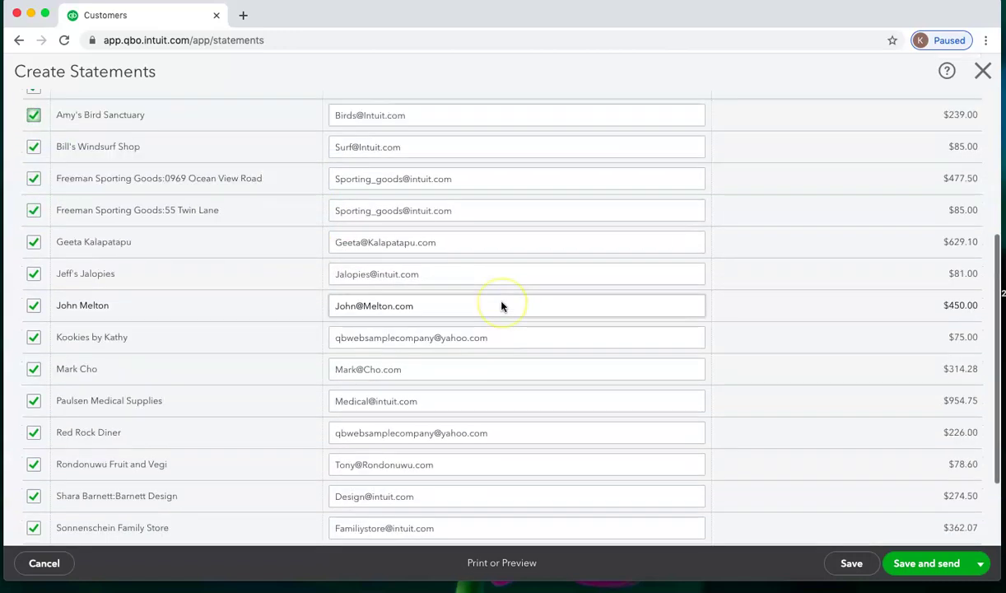
pyautogui.scroll(8, 503, 307)
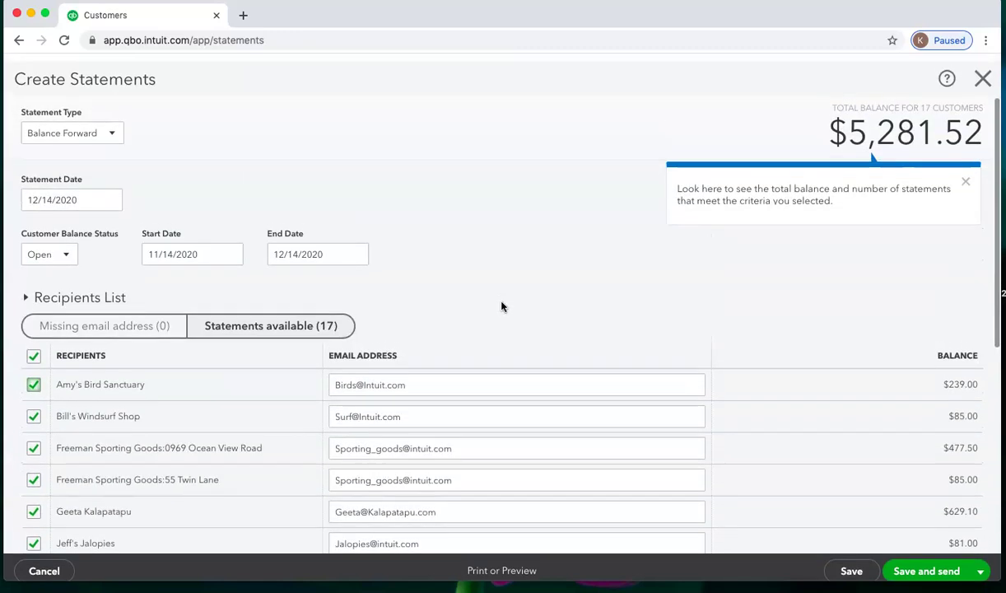
pyautogui.click(442, 271)
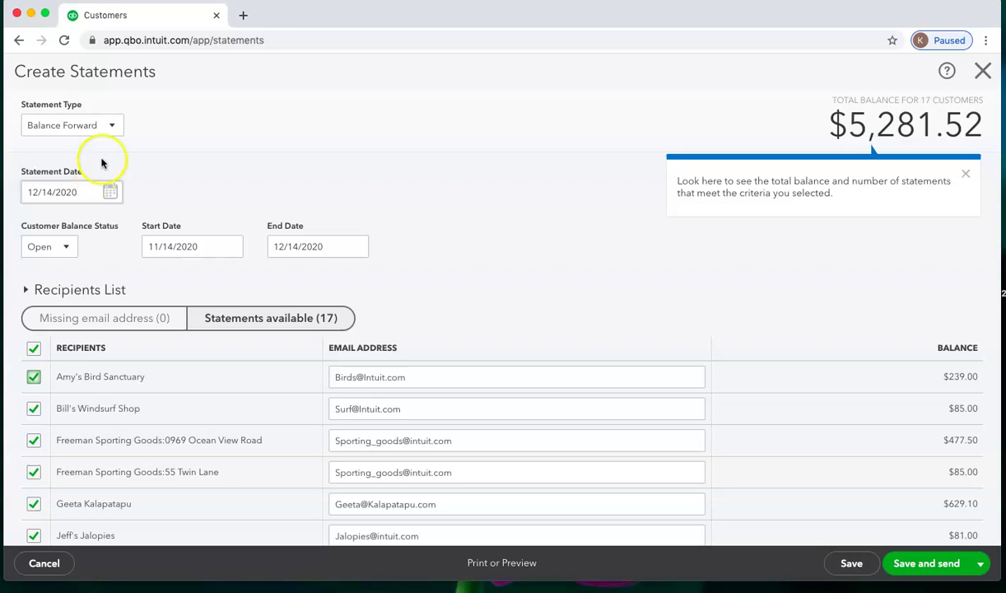
# Step: Change the statement type to Open Item (Last 365 days) and apply it to refresh recipients
pyautogui.click(115, 128)
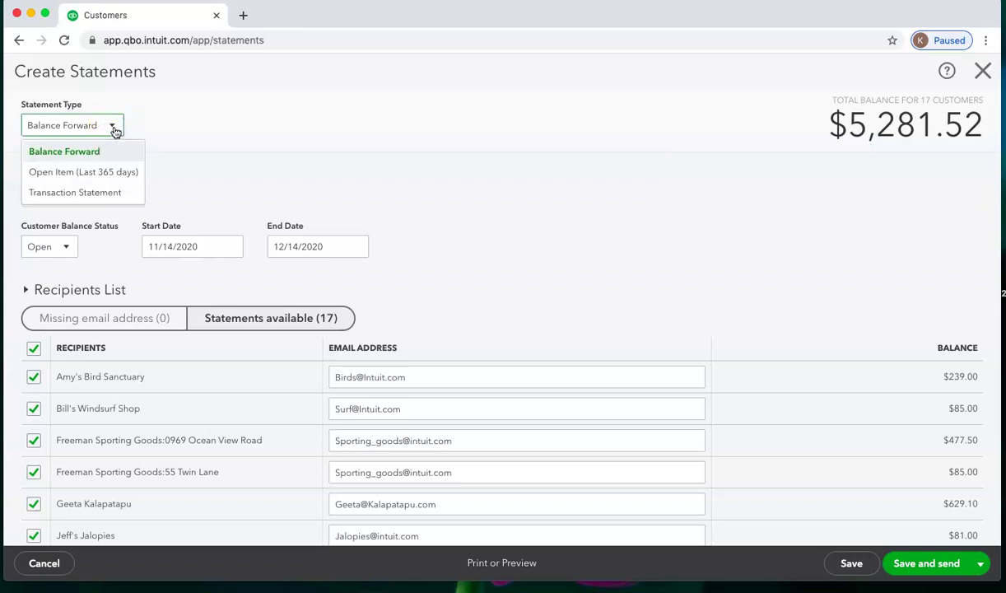
pyautogui.click(78, 172)
pyautogui.click(221, 259)
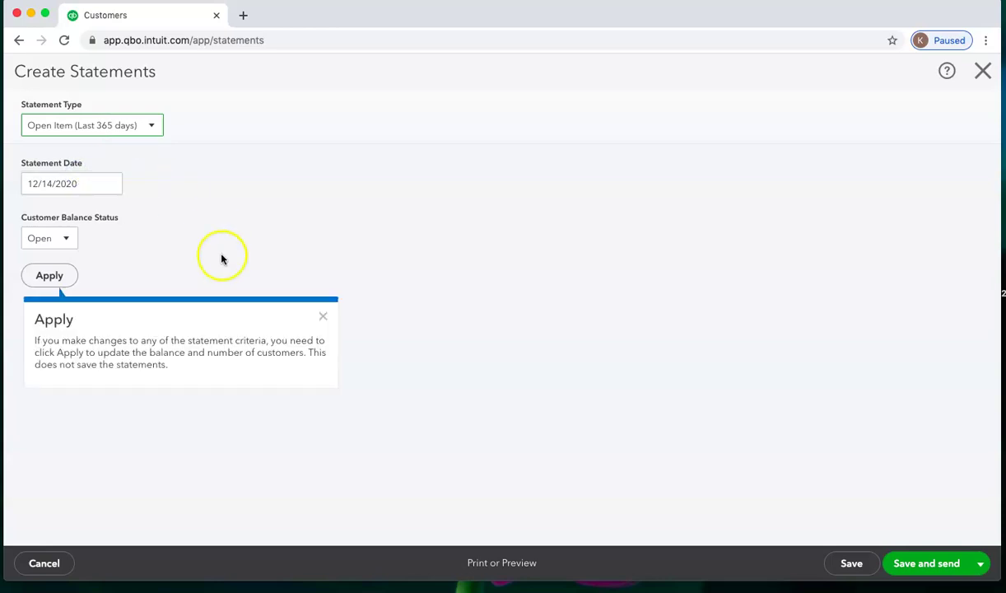
pyautogui.click(52, 278)
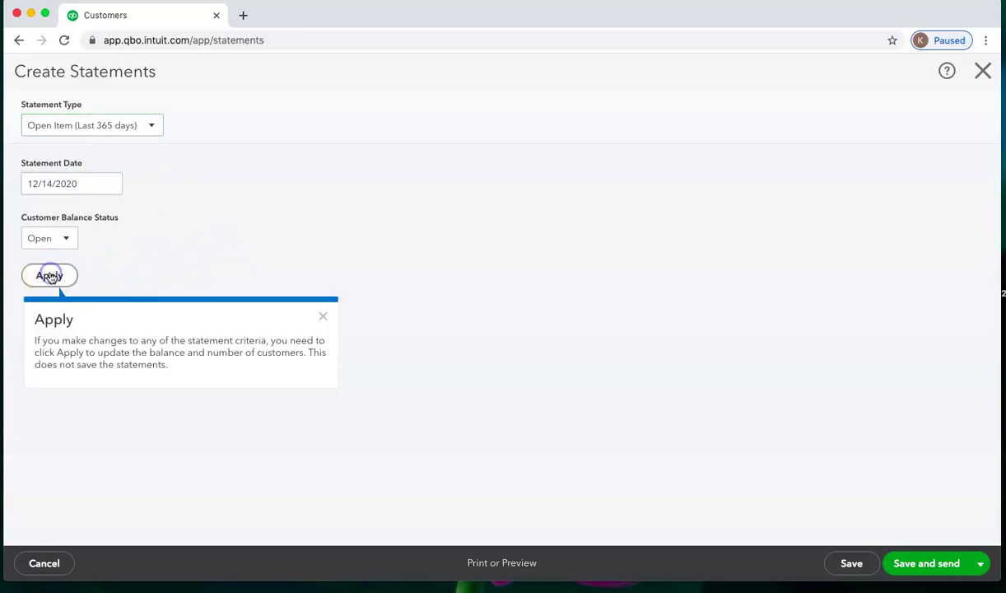
pyautogui.click(270, 256)
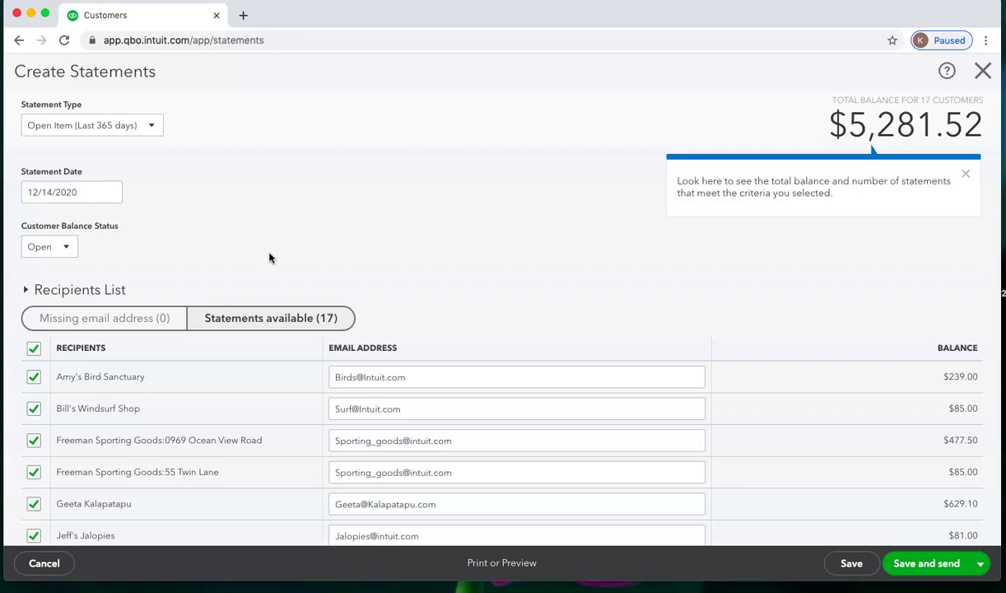
pyautogui.scroll(-5, 269, 258)
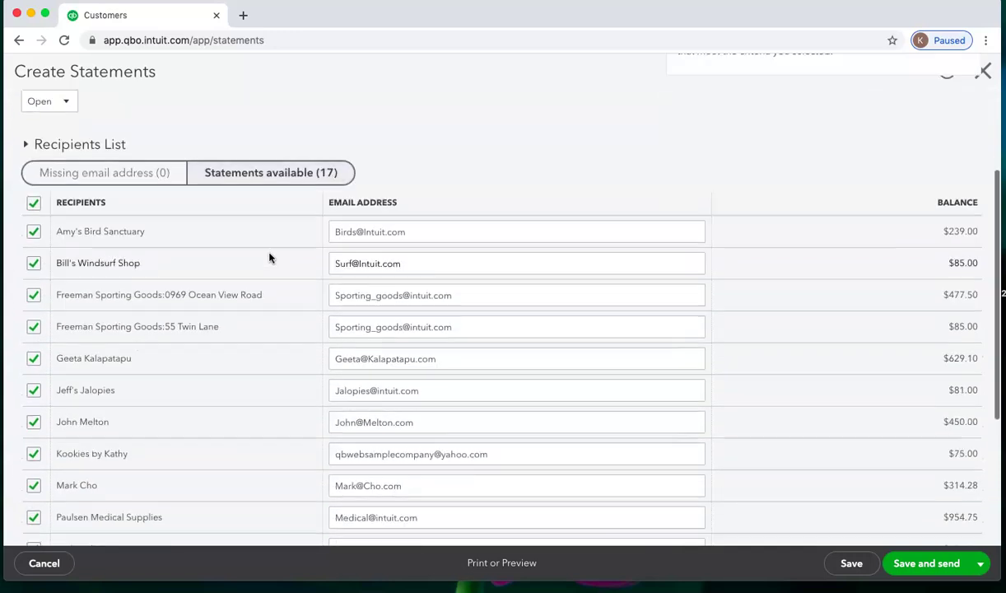
pyautogui.click(352, 470)
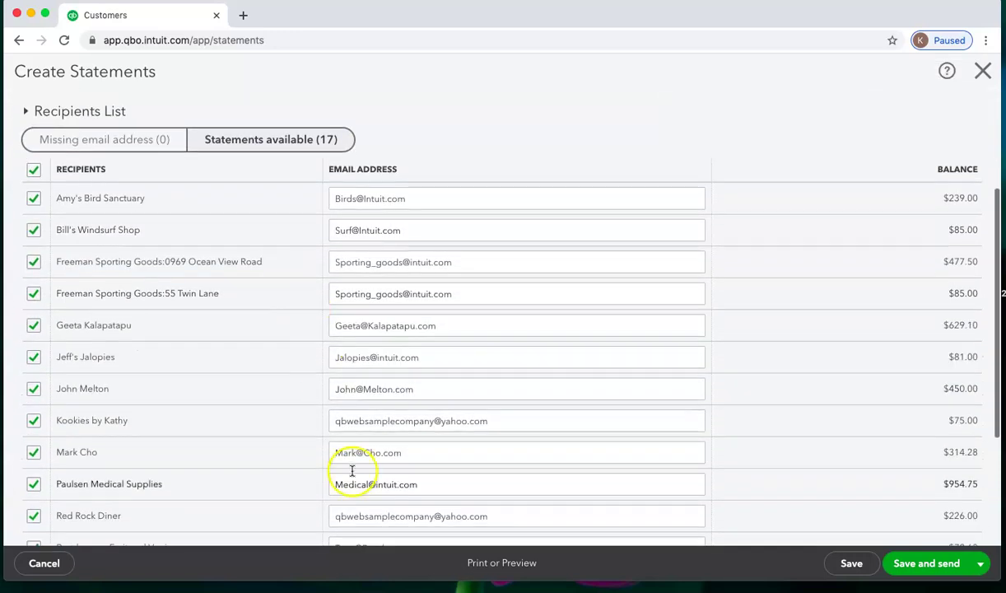
pyautogui.click(487, 564)
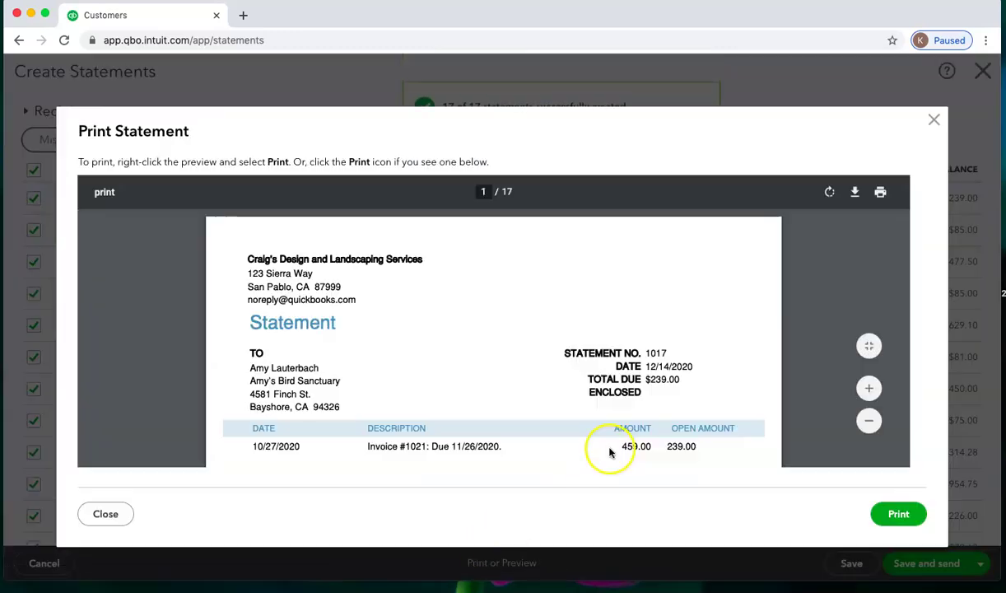
pyautogui.scroll(-2, 591, 432)
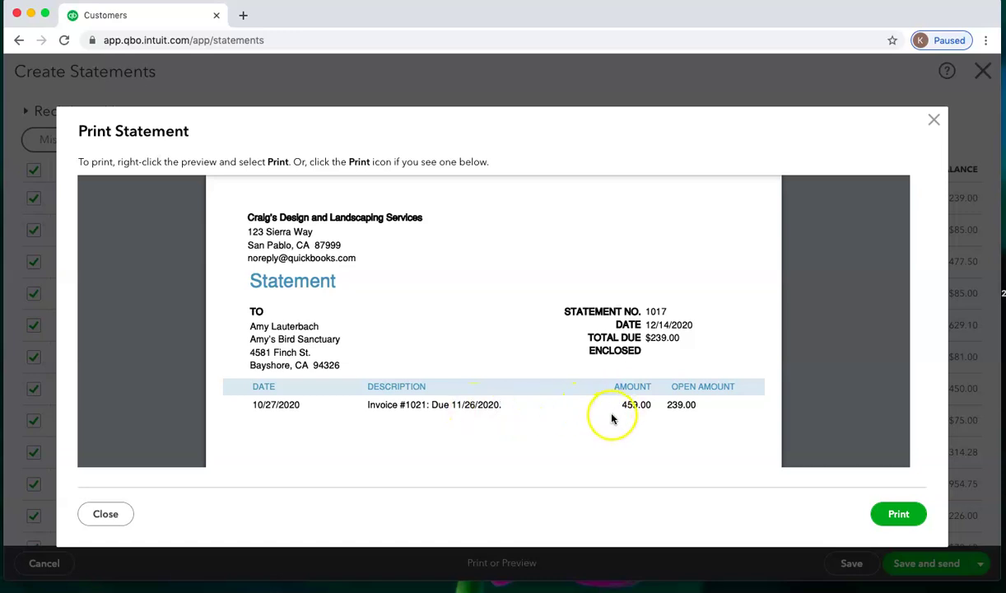
pyautogui.scroll(-5, 701, 411)
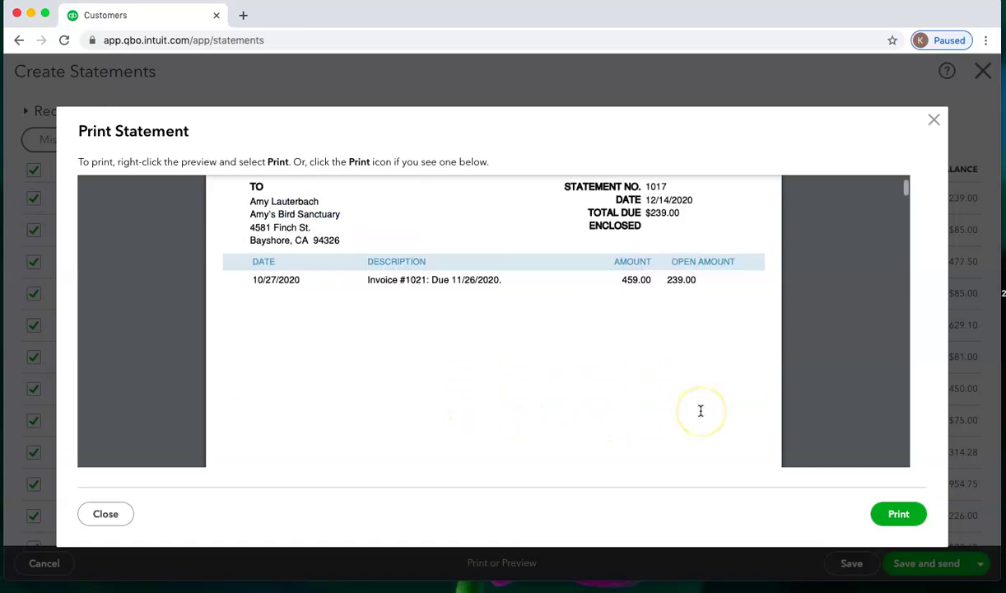
pyautogui.scroll(-4, 700, 411)
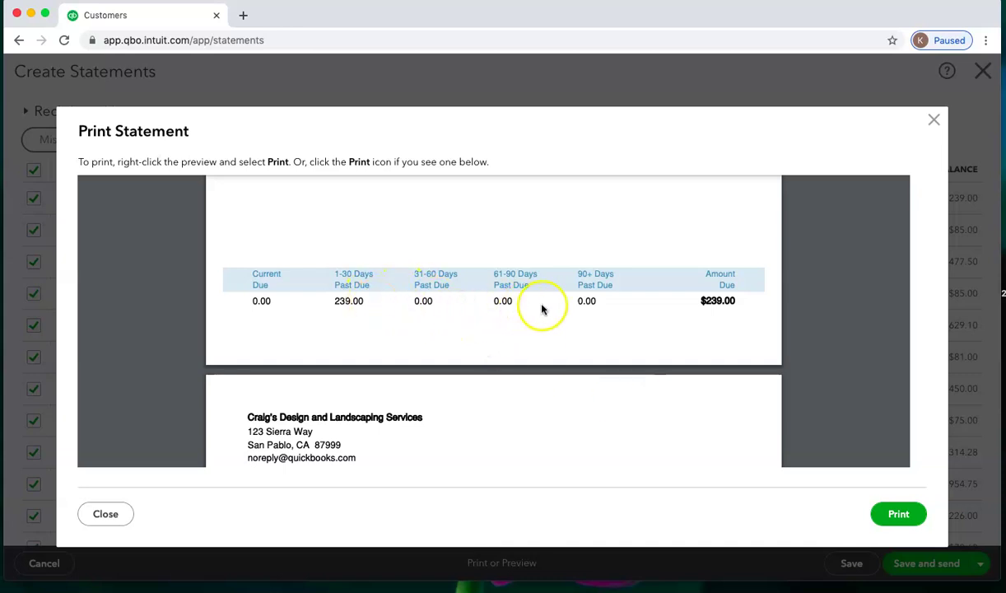
pyautogui.scroll(-3, 566, 352)
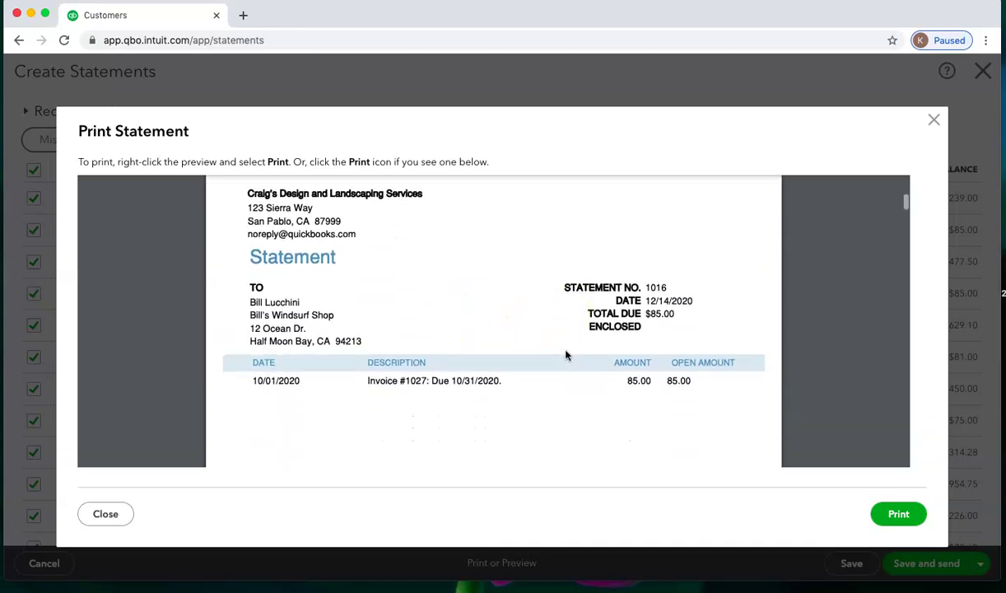
pyautogui.scroll(-4, 566, 355)
pyautogui.scroll(-2, 566, 355)
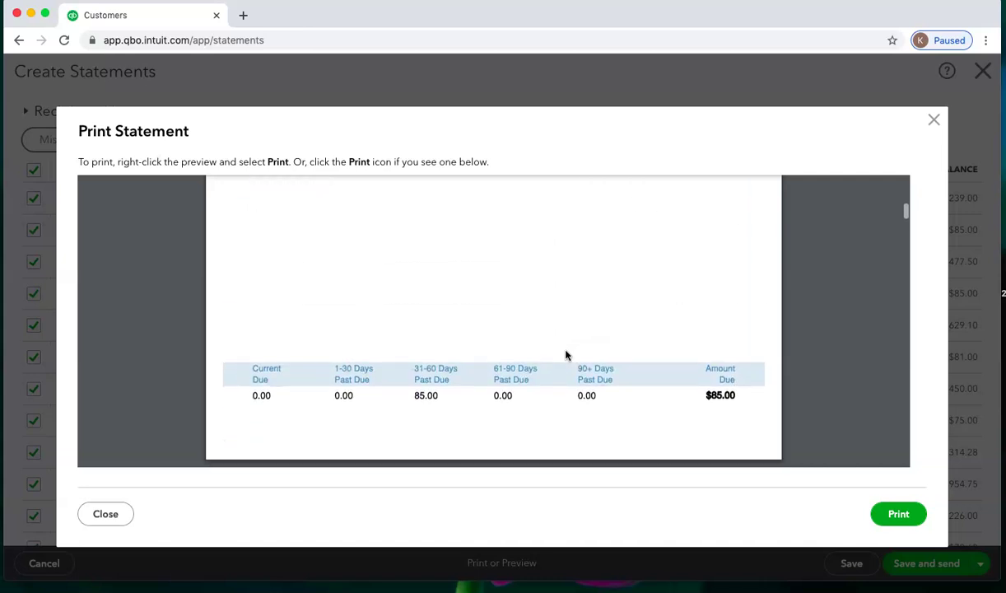
pyautogui.scroll(6, 566, 355)
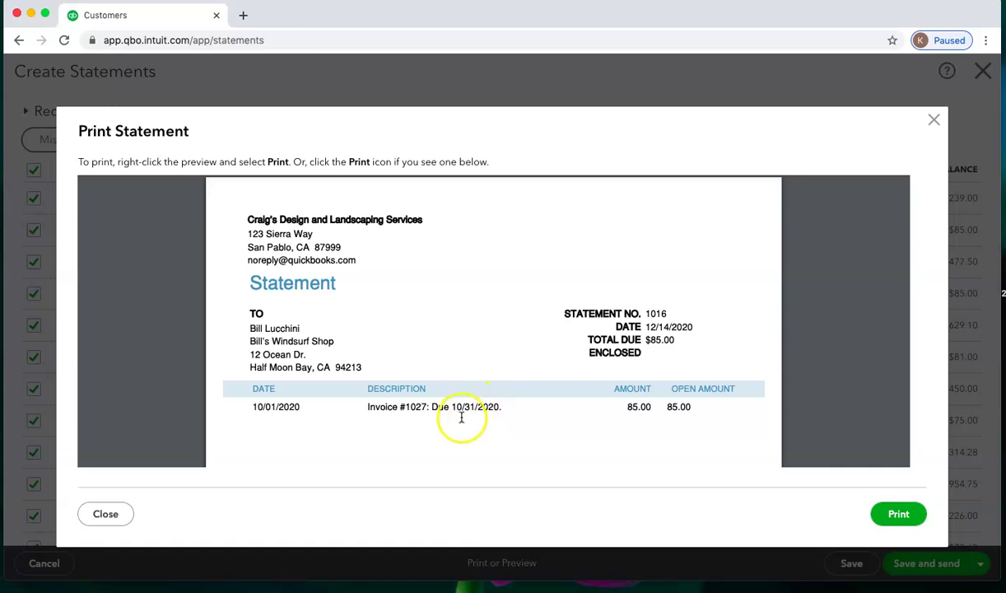
pyautogui.scroll(-3, 551, 428)
pyautogui.scroll(-5, 551, 428)
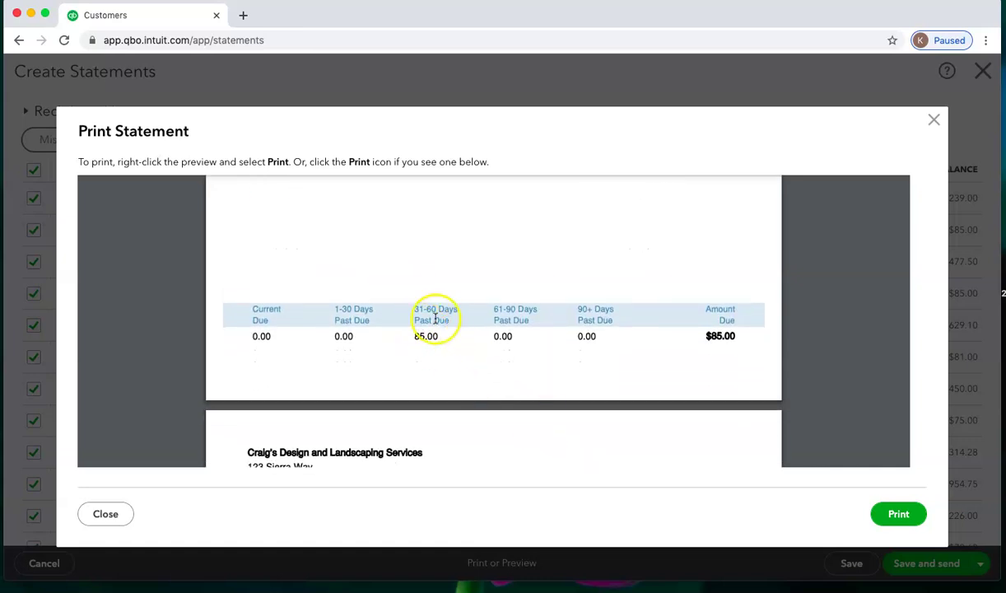
pyautogui.scroll(-8, 462, 365)
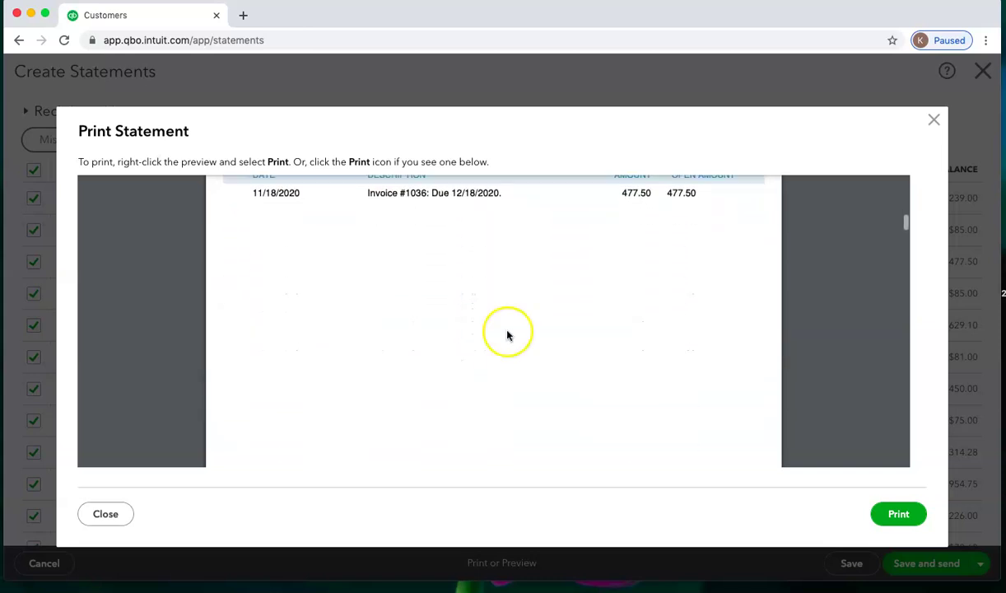
pyautogui.click(936, 120)
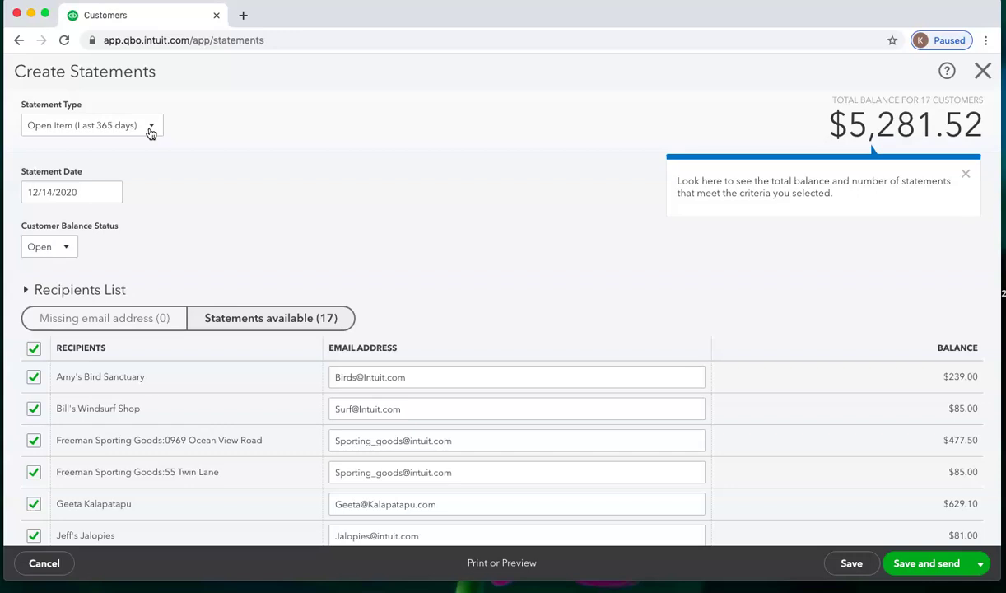
# Step: Switch to Balance Forward and look through the 17-page print preview
pyautogui.click(151, 130)
pyautogui.click(101, 154)
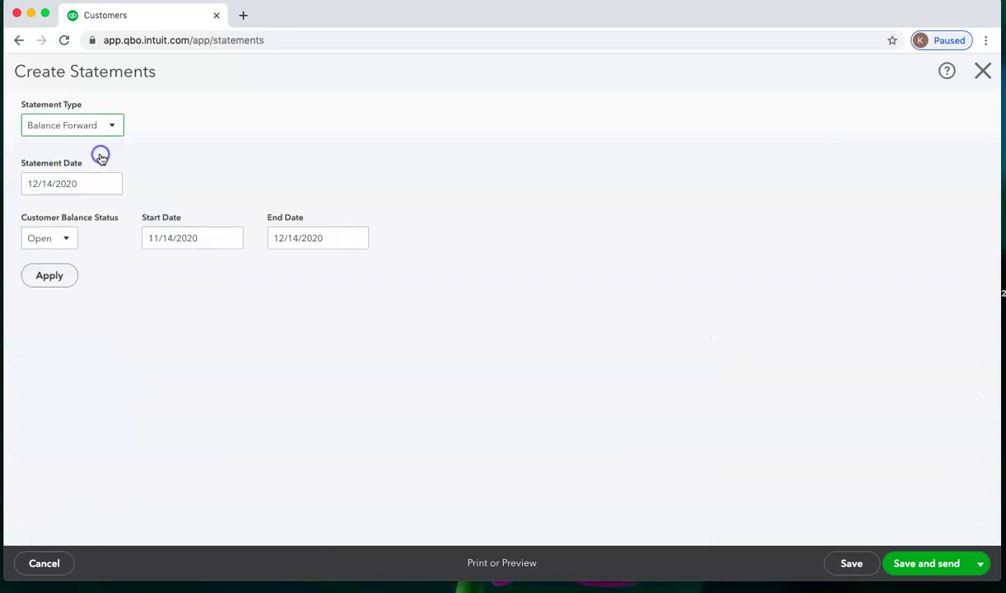
pyautogui.click(507, 564)
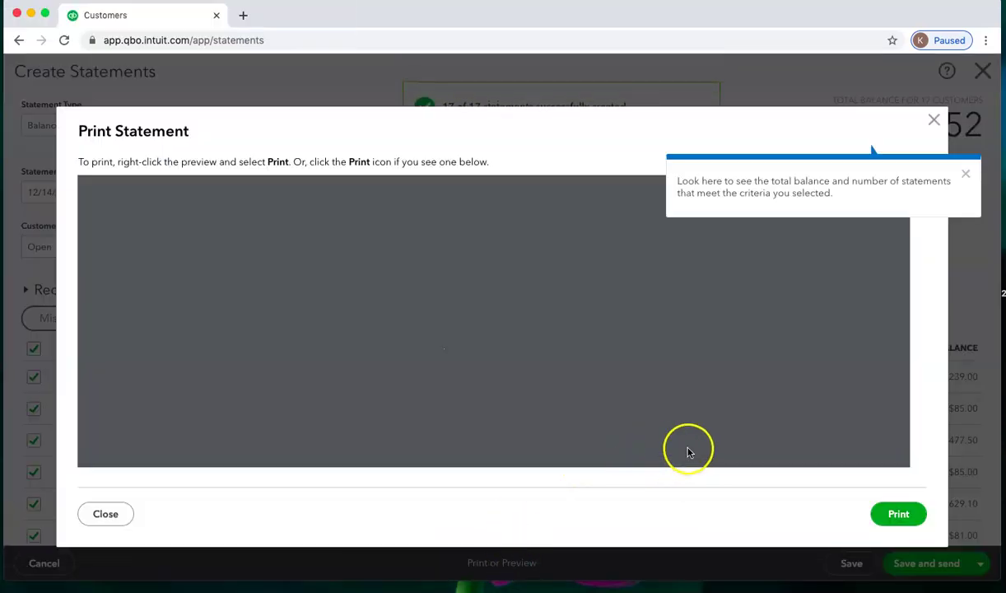
pyautogui.scroll(-3, 725, 424)
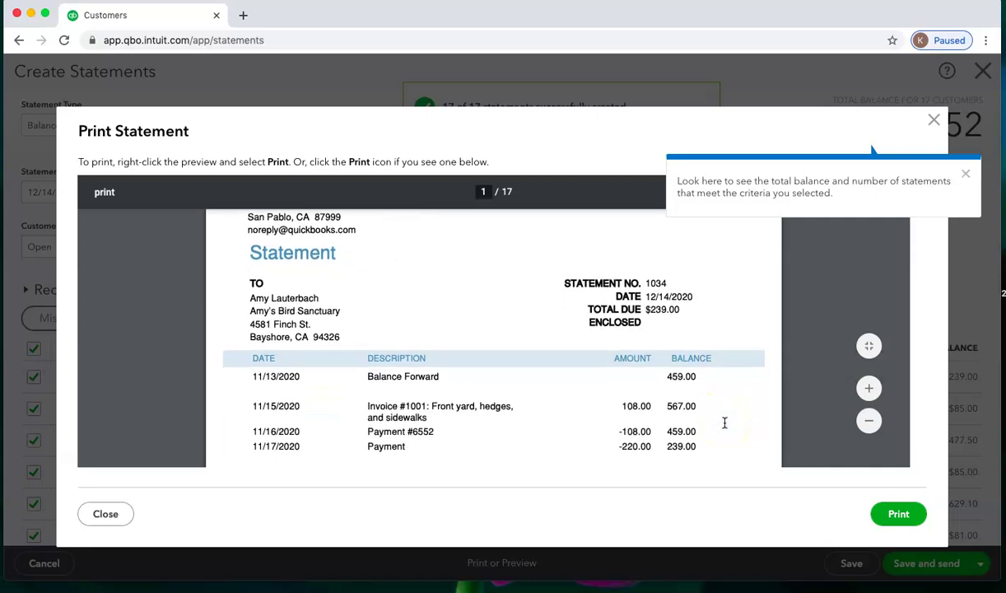
pyautogui.scroll(-1, 725, 424)
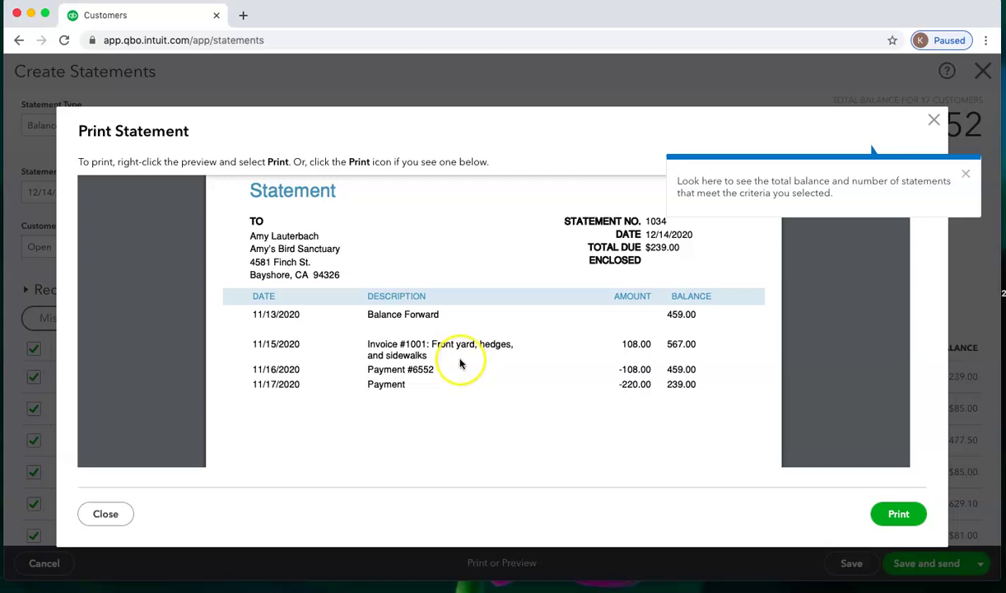
pyautogui.scroll(-1, 466, 418)
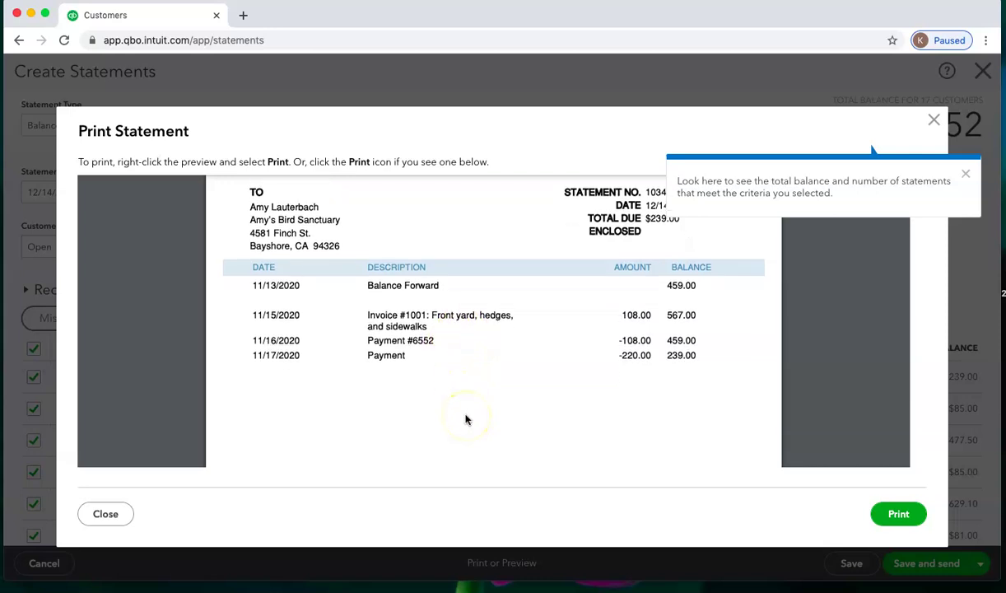
pyautogui.scroll(1, 465, 420)
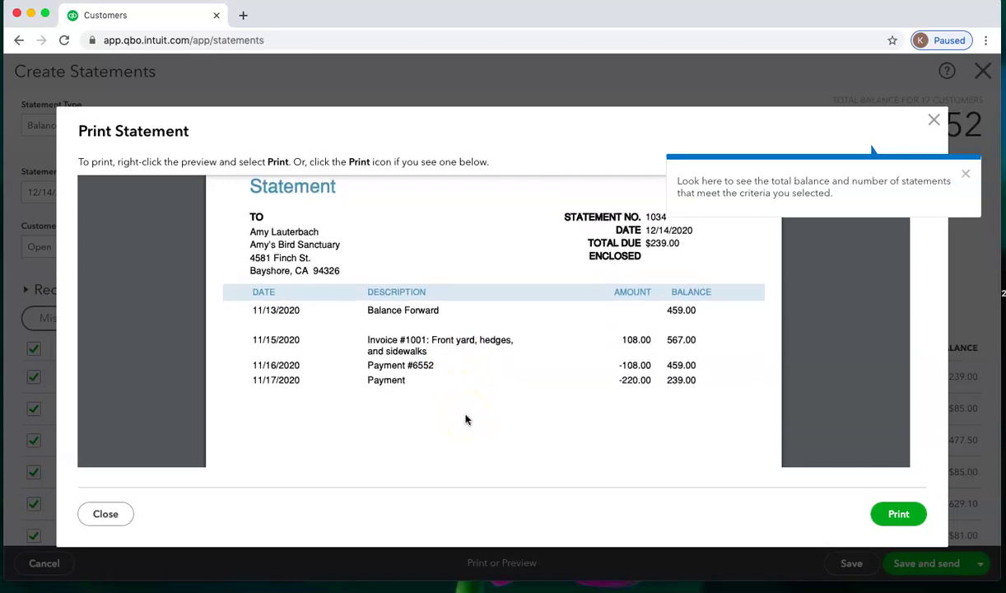
# Step: Switch to Transaction Statement and review the preview of 11 statements for 11/14/2020–12/14/2020
pyautogui.click(935, 122)
pyautogui.click(117, 128)
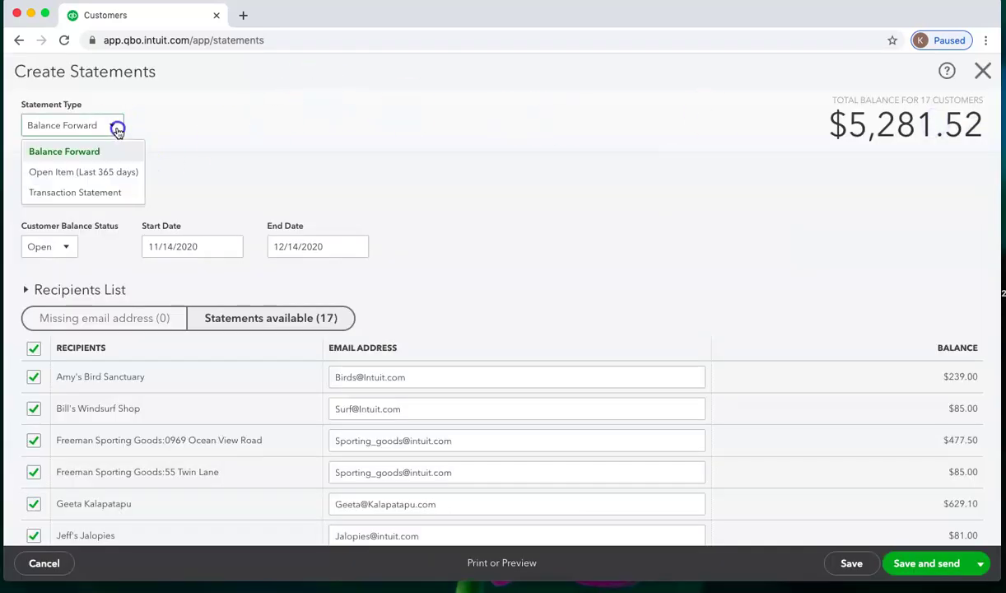
pyautogui.click(96, 195)
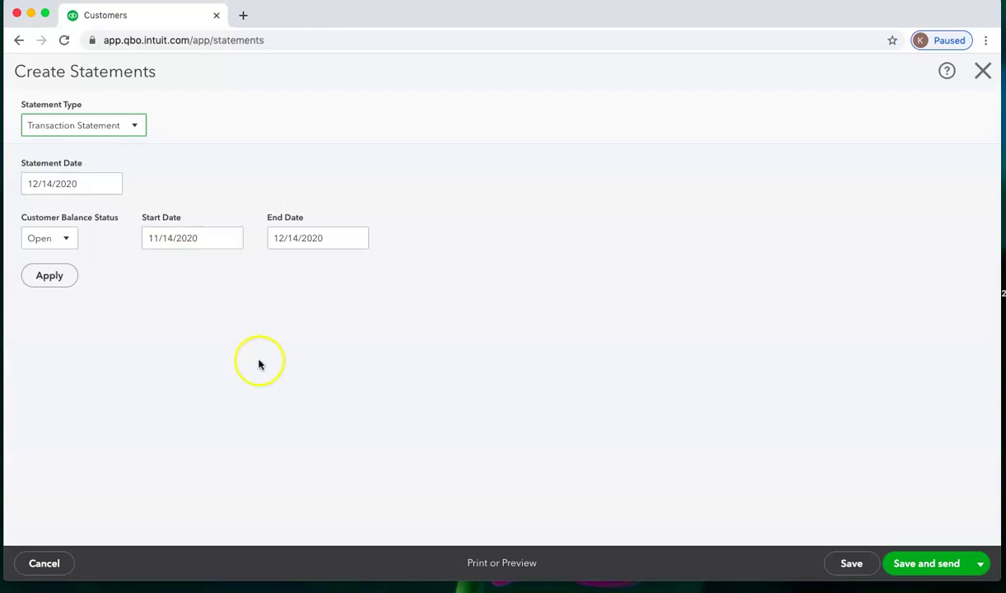
pyautogui.click(499, 562)
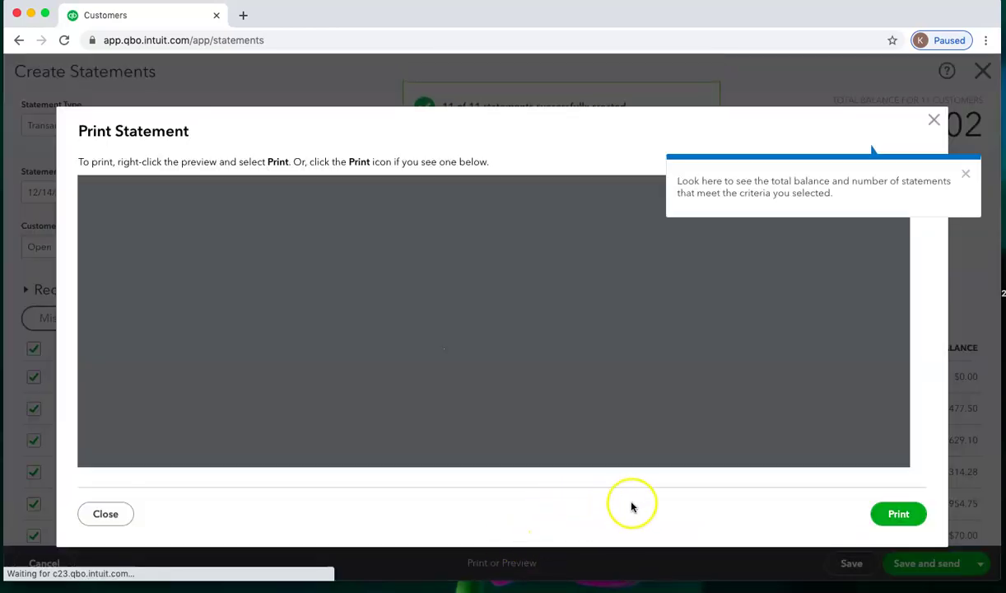
pyautogui.scroll(-3, 676, 457)
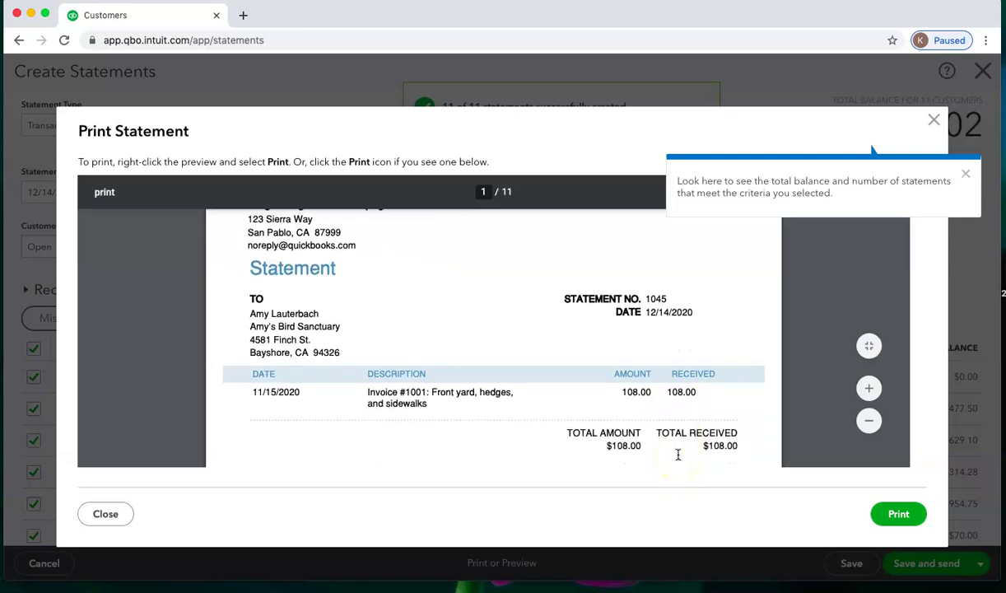
pyautogui.scroll(-3, 678, 455)
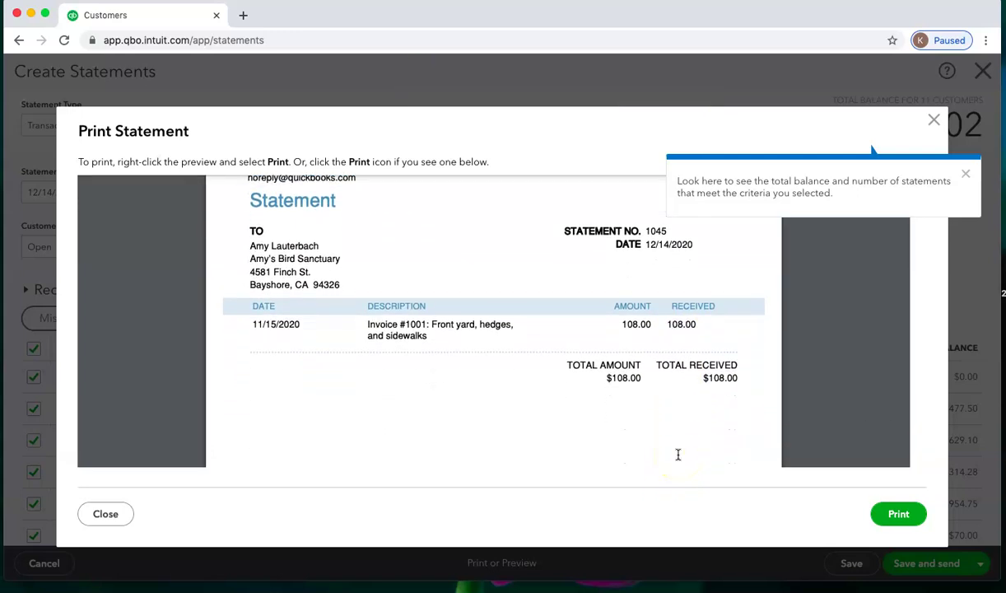
pyautogui.scroll(-3, 677, 454)
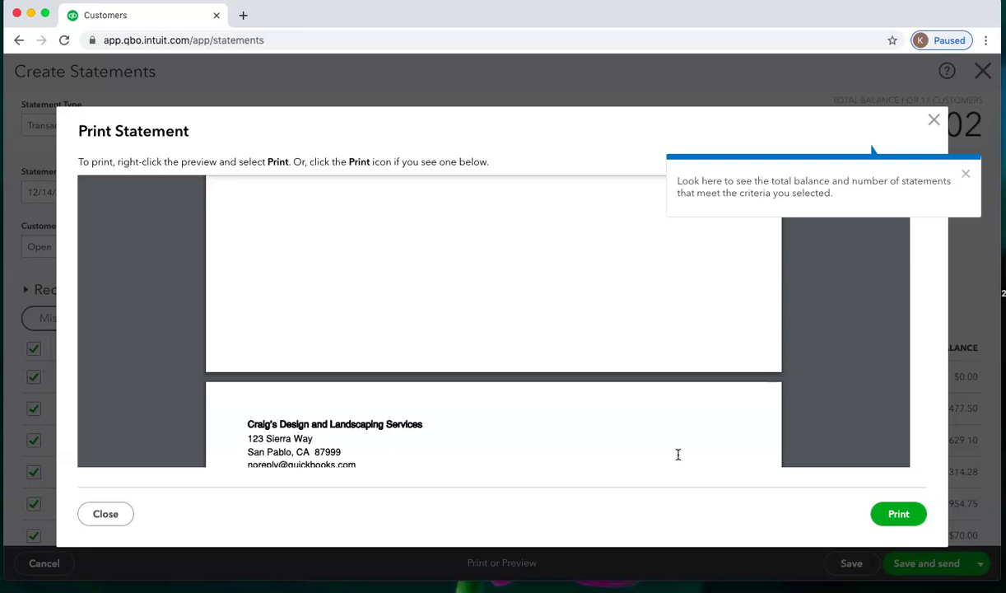
pyautogui.scroll(3, 677, 455)
pyautogui.scroll(-10, 678, 454)
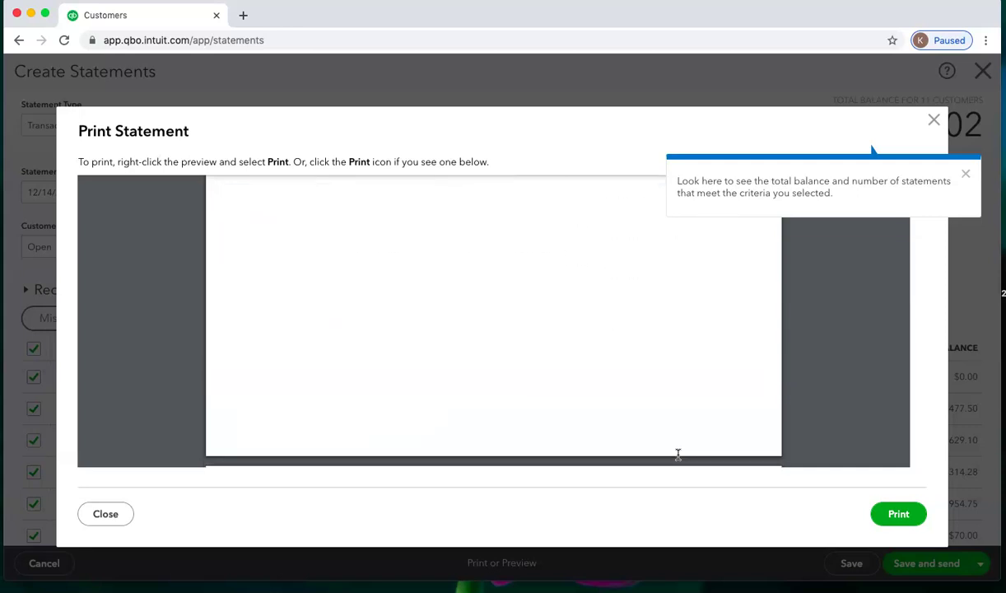
pyautogui.scroll(-5, 677, 455)
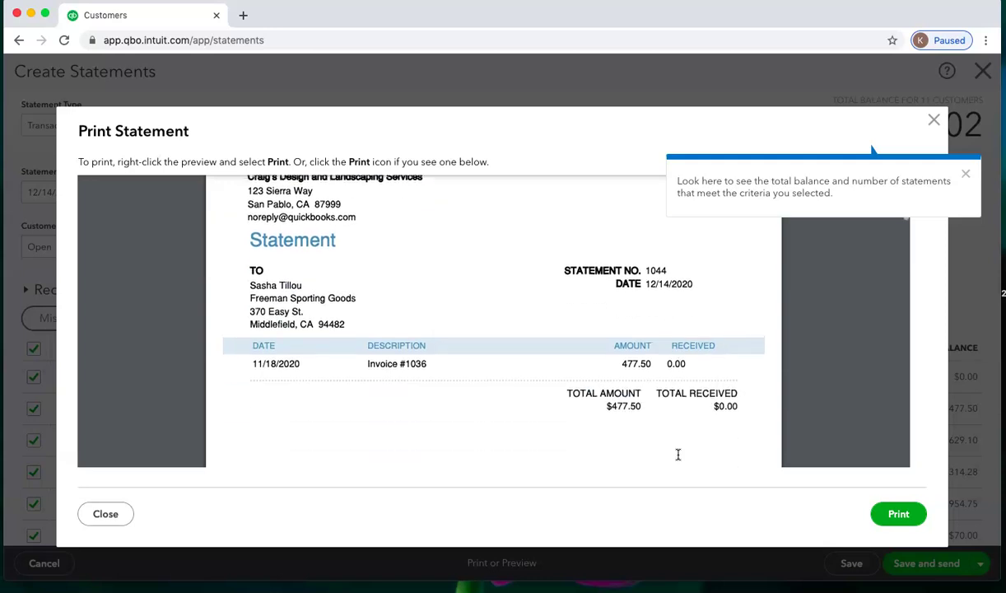
pyautogui.scroll(3, 678, 454)
pyautogui.scroll(7, 678, 455)
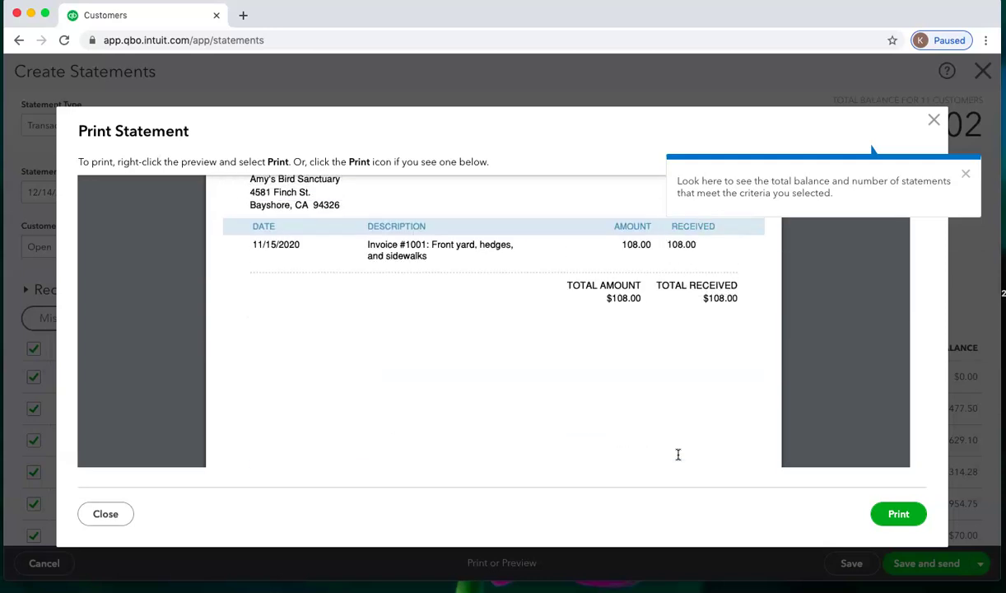
# Step: Set Open Item (Last 365 days) with statement date 12/01/2020 and apply to list 17 recipients
pyautogui.click(931, 123)
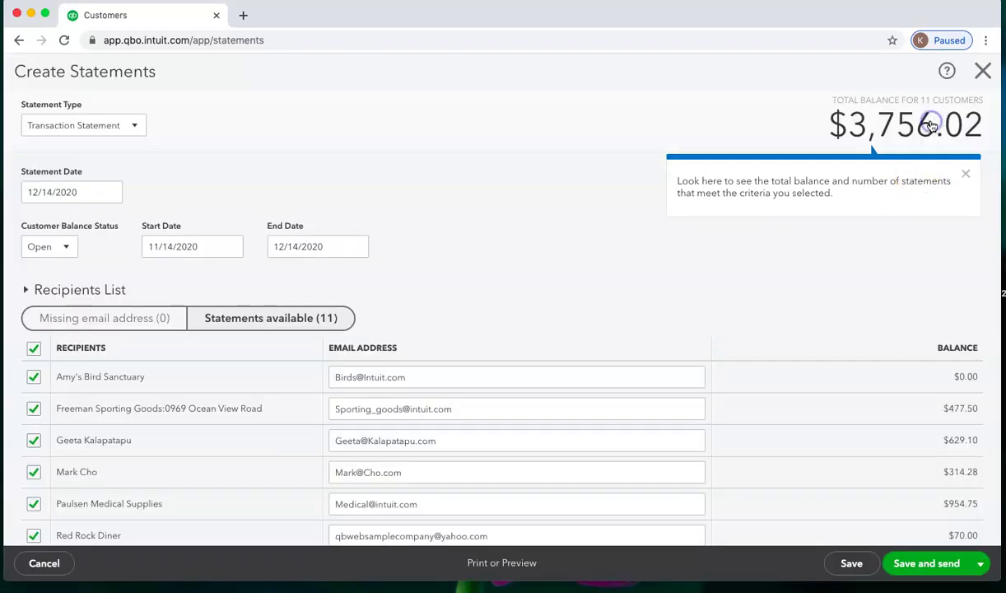
pyautogui.click(137, 126)
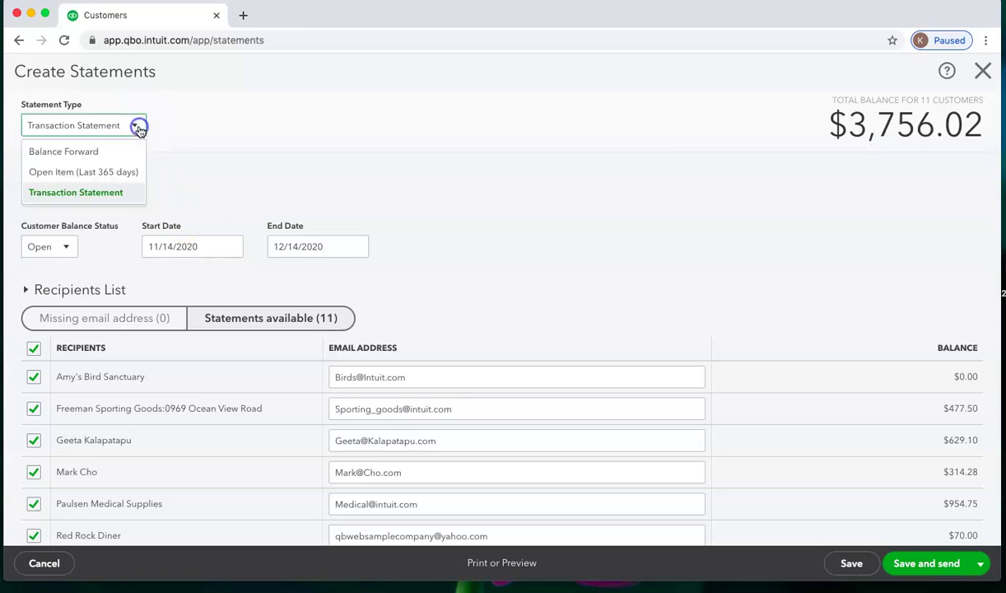
pyautogui.click(86, 179)
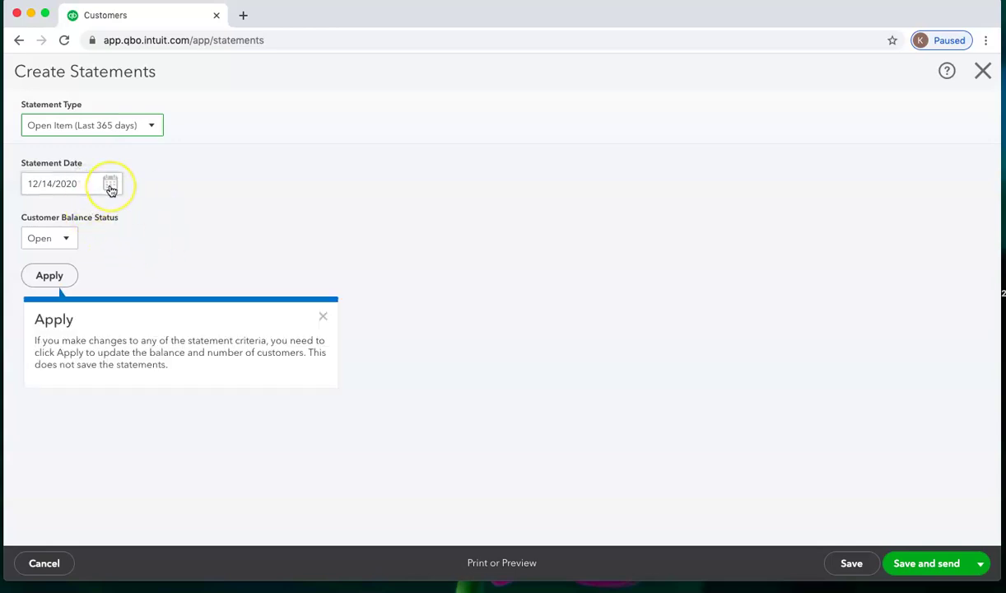
pyautogui.click(111, 184)
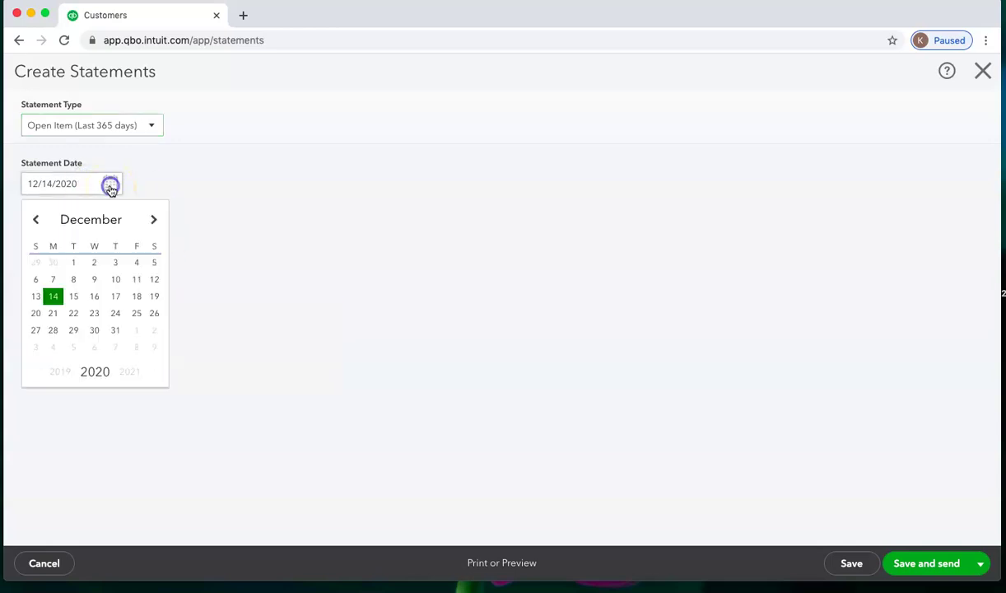
pyautogui.click(36, 220)
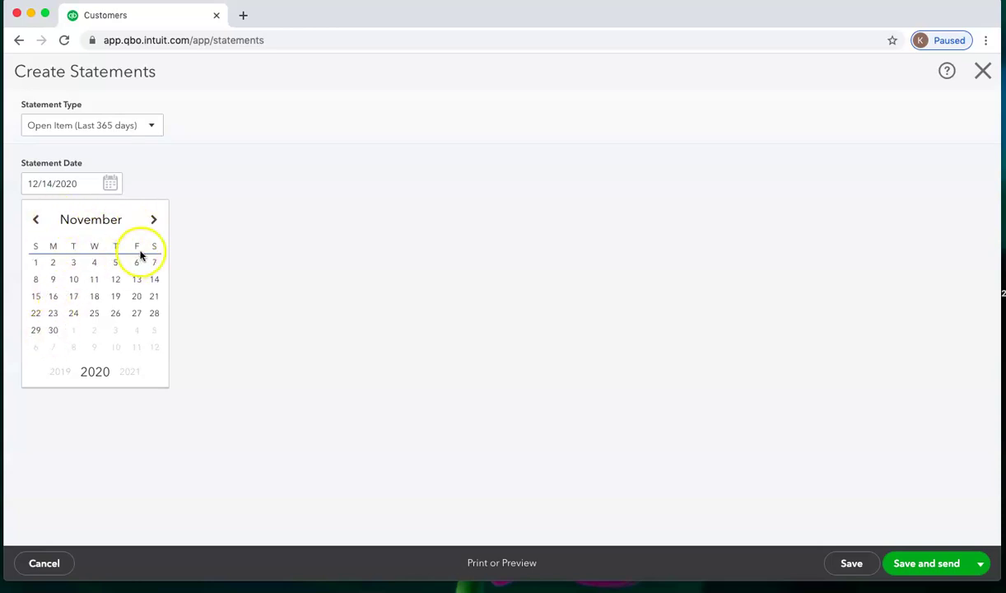
pyautogui.click(152, 221)
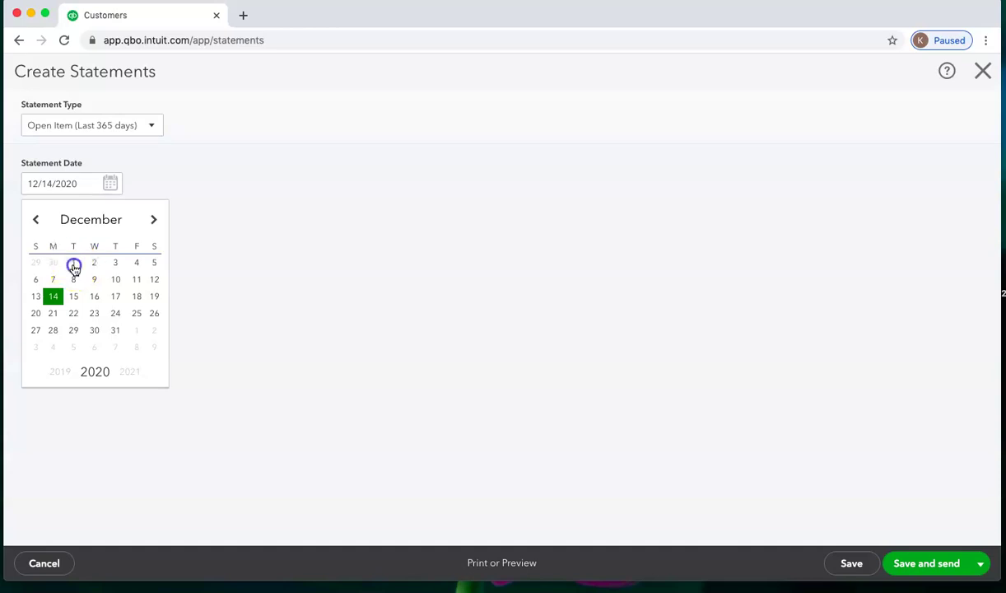
pyautogui.click(73, 264)
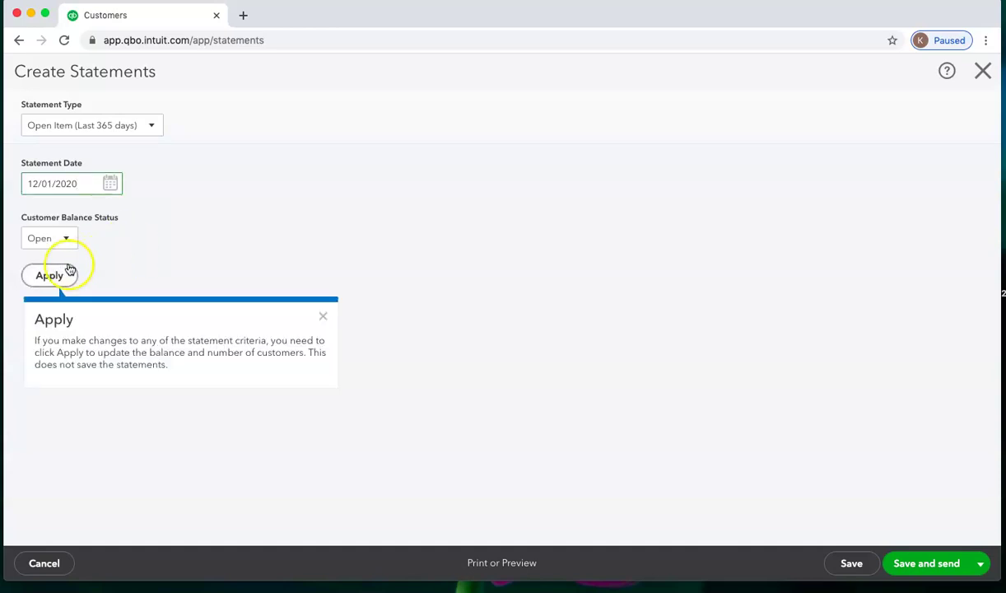
pyautogui.click(53, 277)
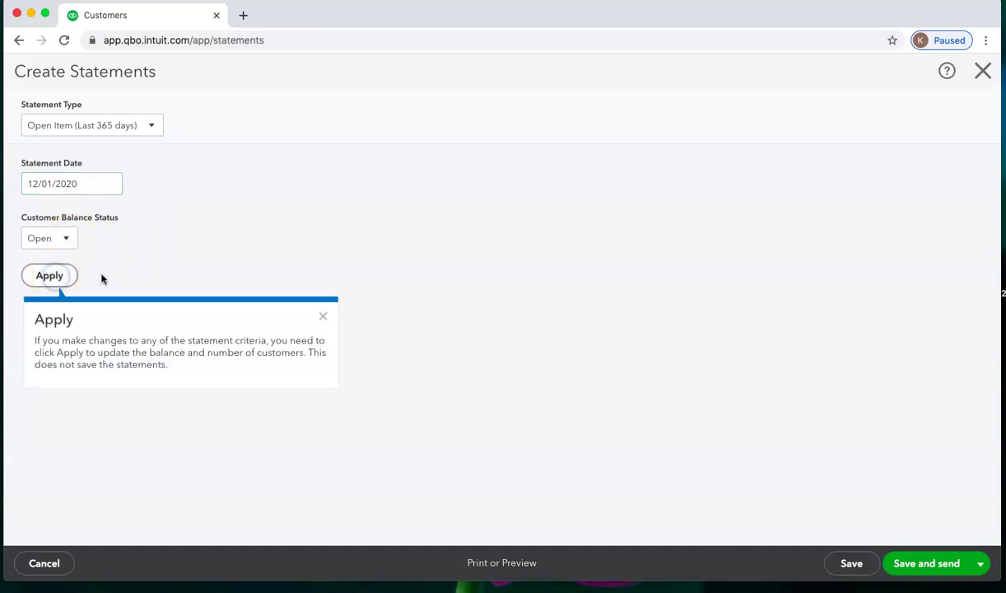
pyautogui.scroll(-5, 444, 355)
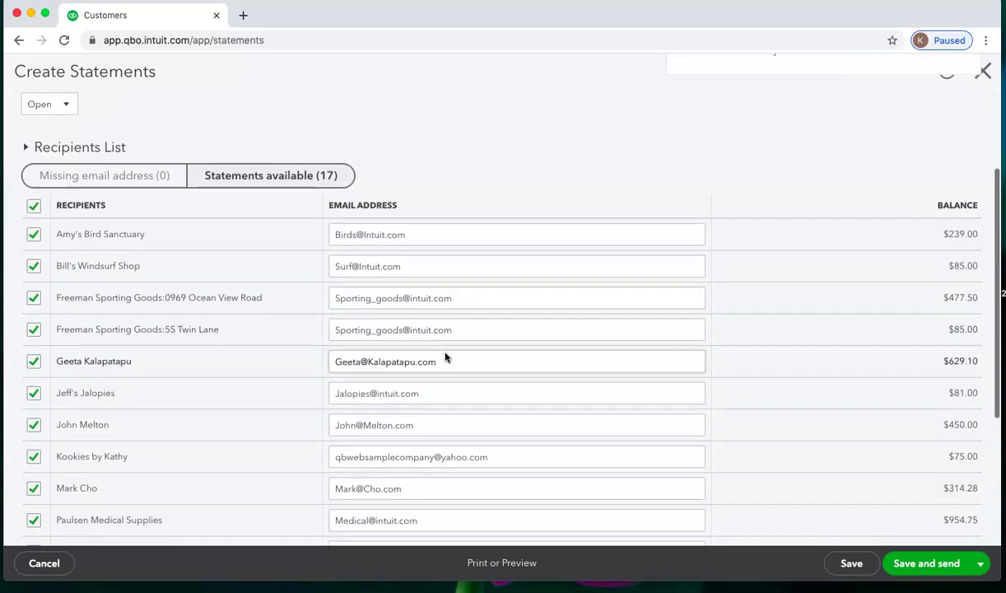
pyautogui.scroll(-3, 445, 355)
pyautogui.scroll(8, 445, 355)
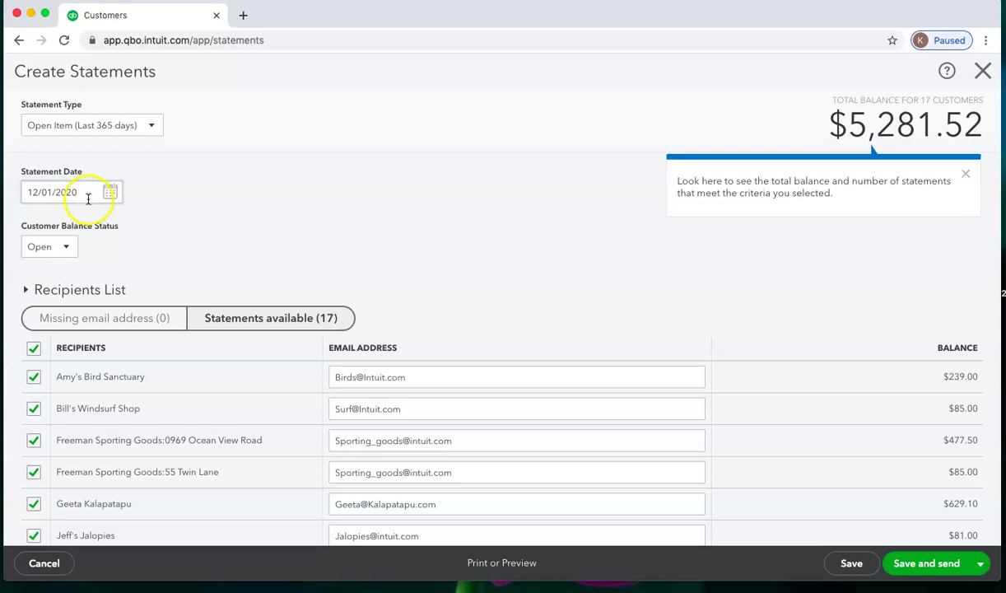
pyautogui.scroll(-4, 269, 274)
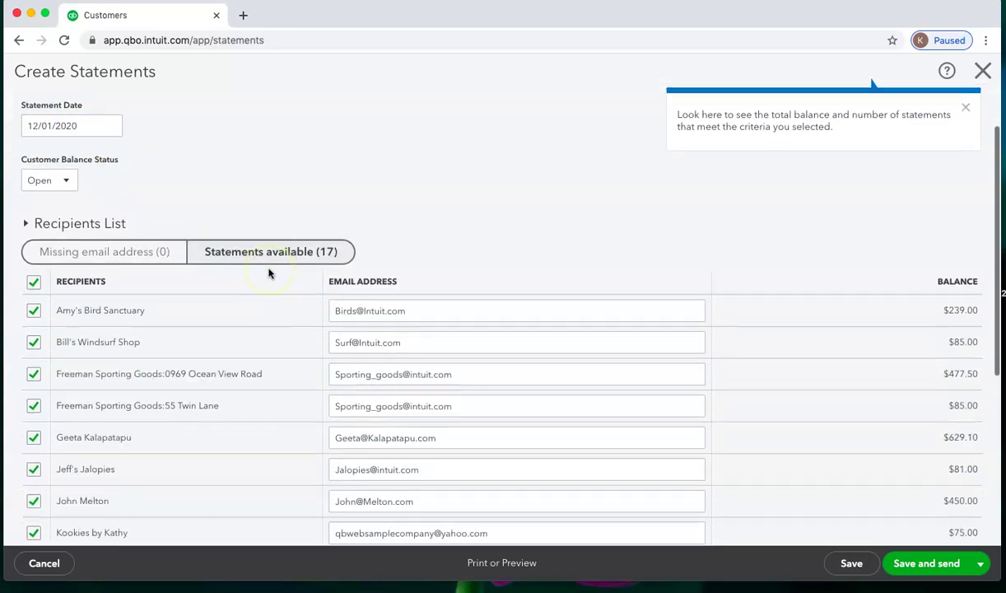
pyautogui.scroll(-4, 268, 273)
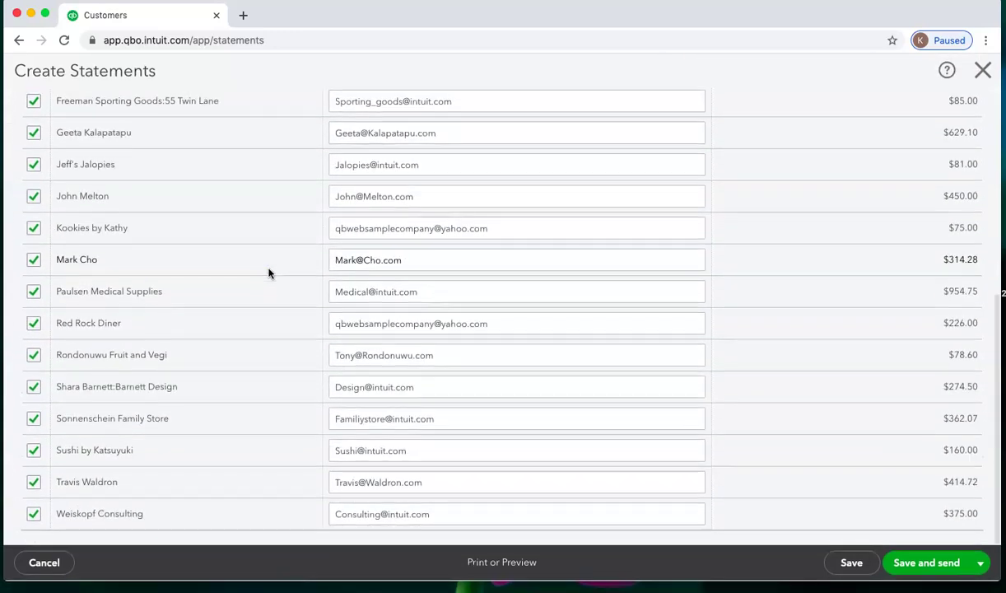
pyautogui.scroll(6, 268, 273)
pyautogui.scroll(2, 268, 273)
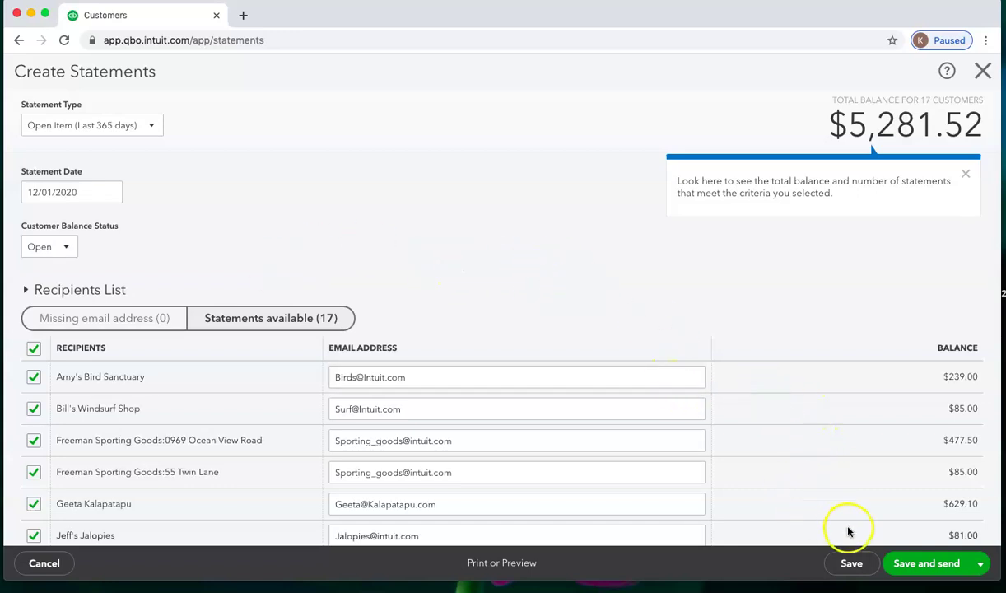
# Step: Reveal the Save and close option beside Save and send
pyautogui.click(980, 565)
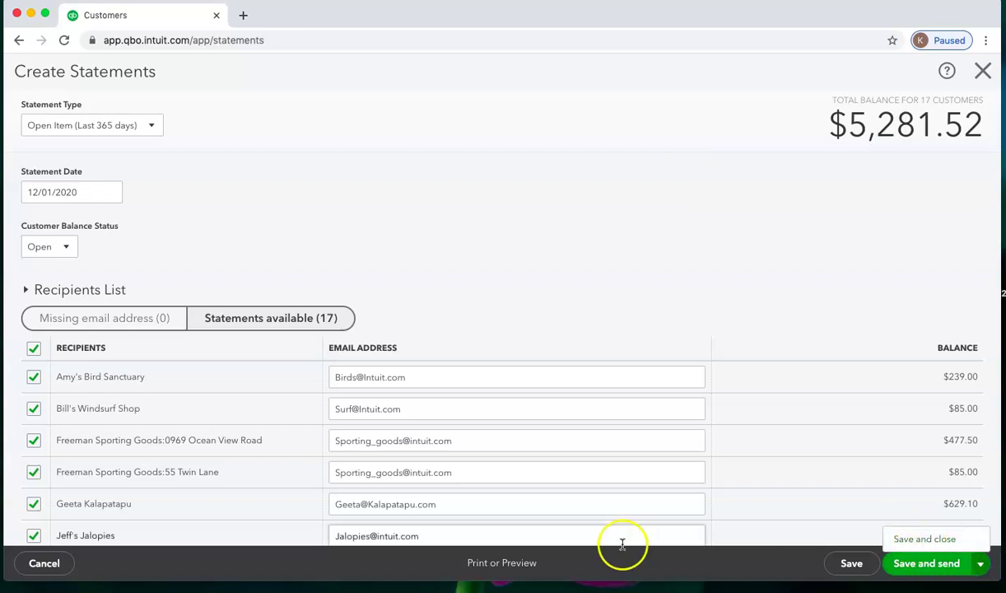